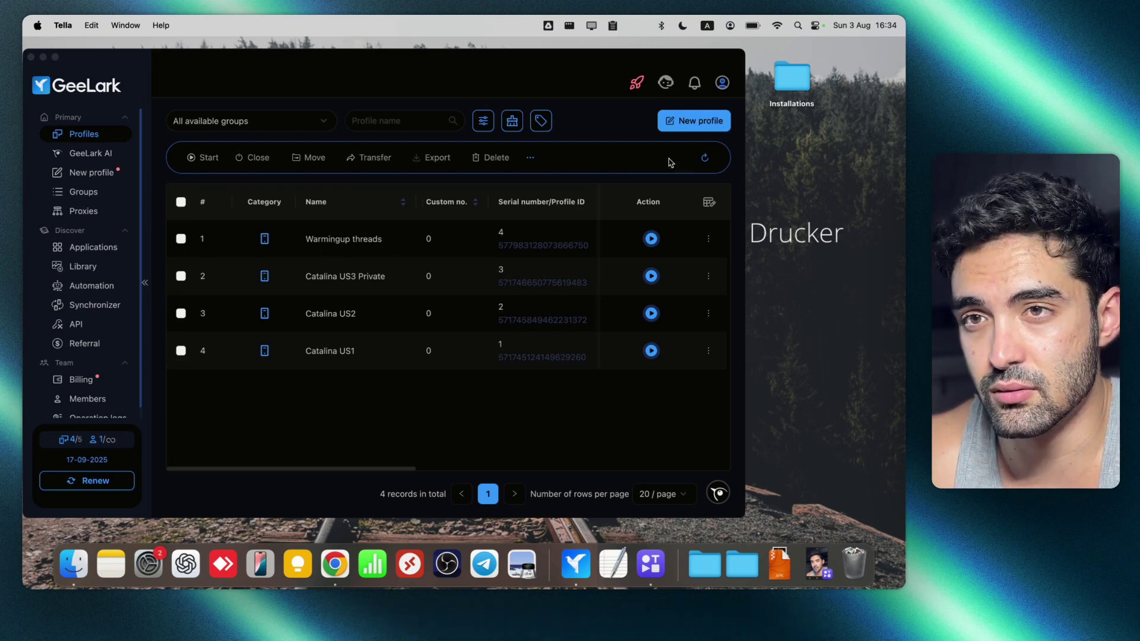
# Step: Begin a new cloud phone profile named 'youtube', checking its Group choices without picking one
pyautogui.click(674, 128)
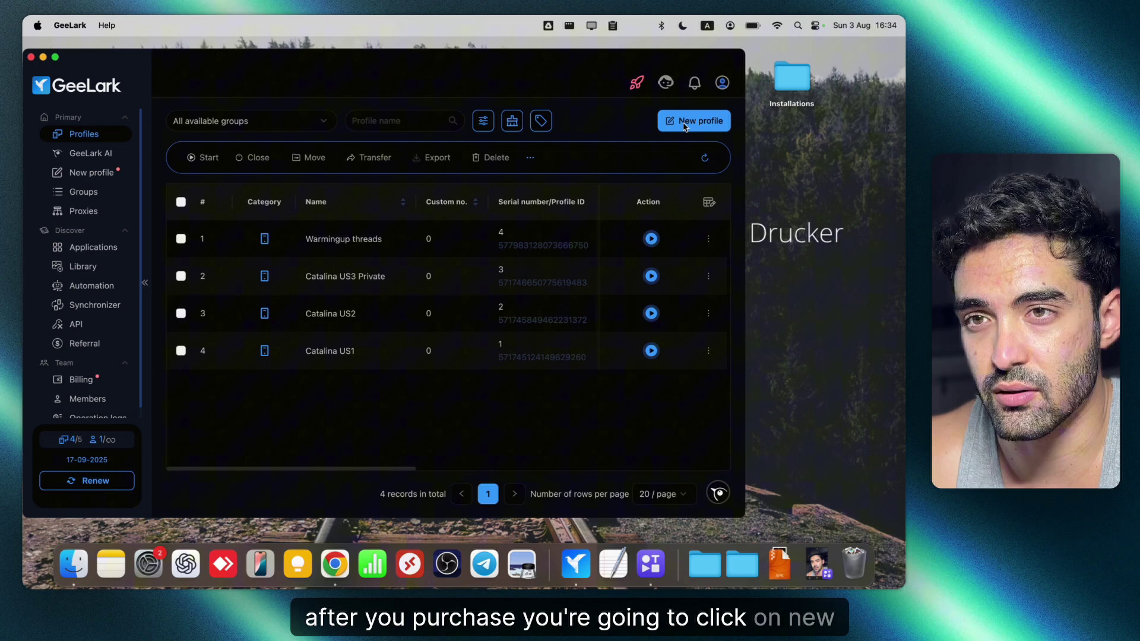
pyautogui.click(673, 127)
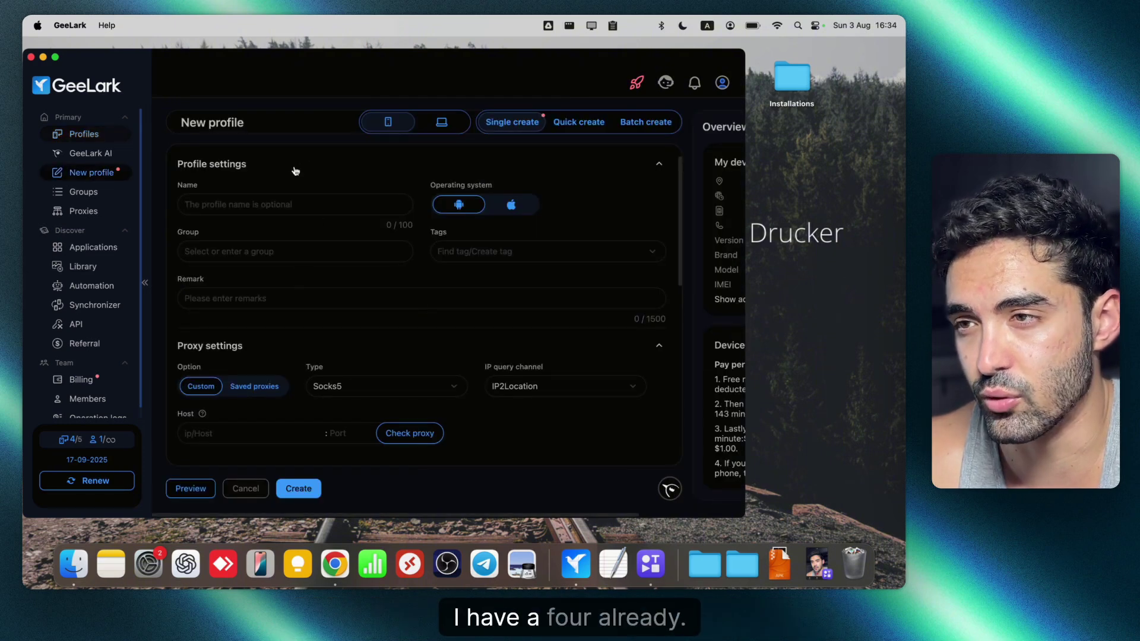
pyautogui.click(268, 197)
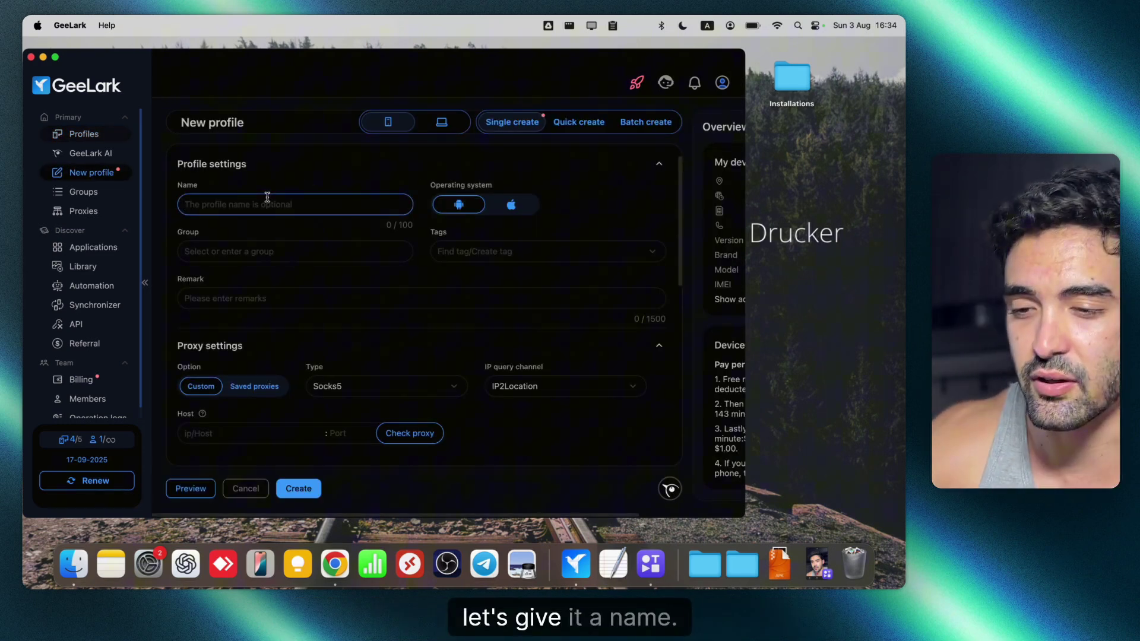
pyautogui.write('youtube')
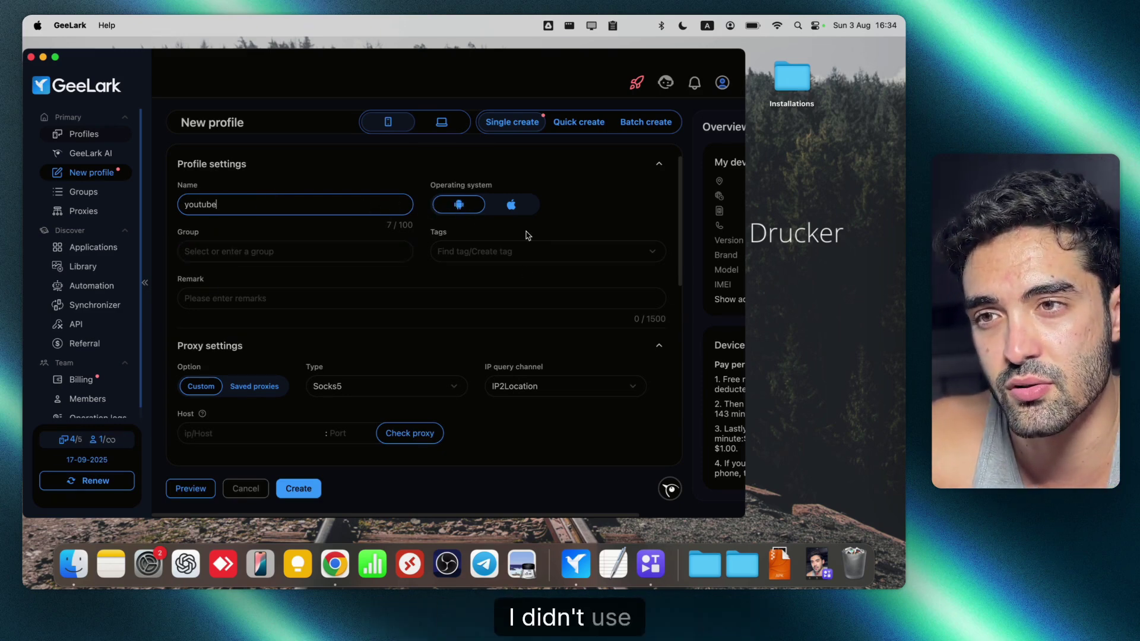
pyautogui.click(310, 252)
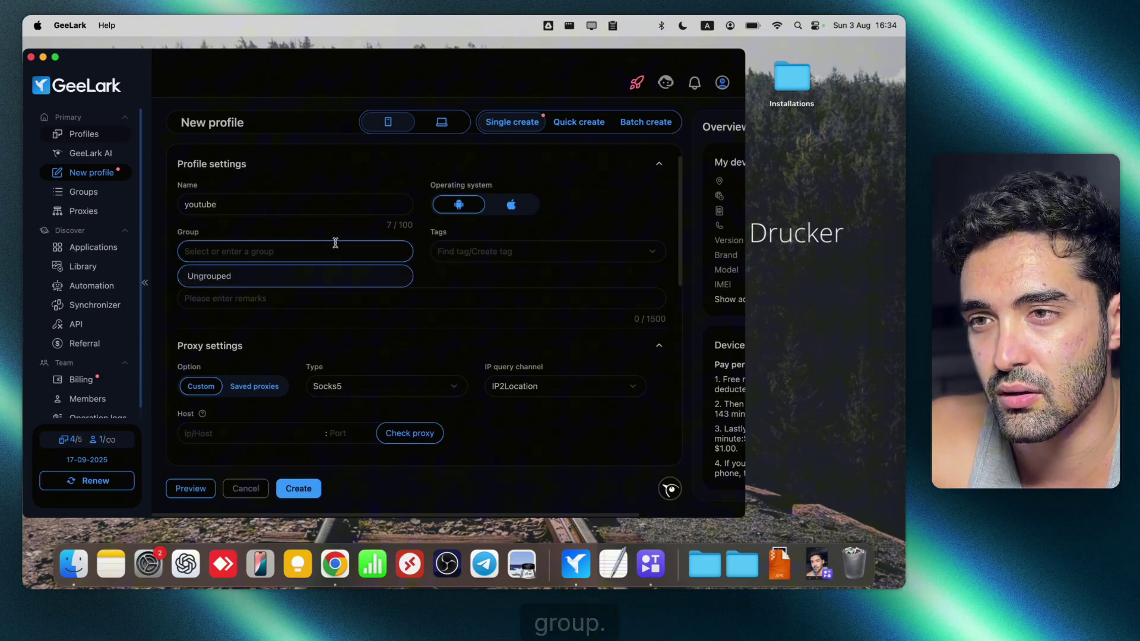
pyautogui.click(333, 238)
pyautogui.scroll(-2, 333, 239)
pyautogui.scroll(-1, 333, 240)
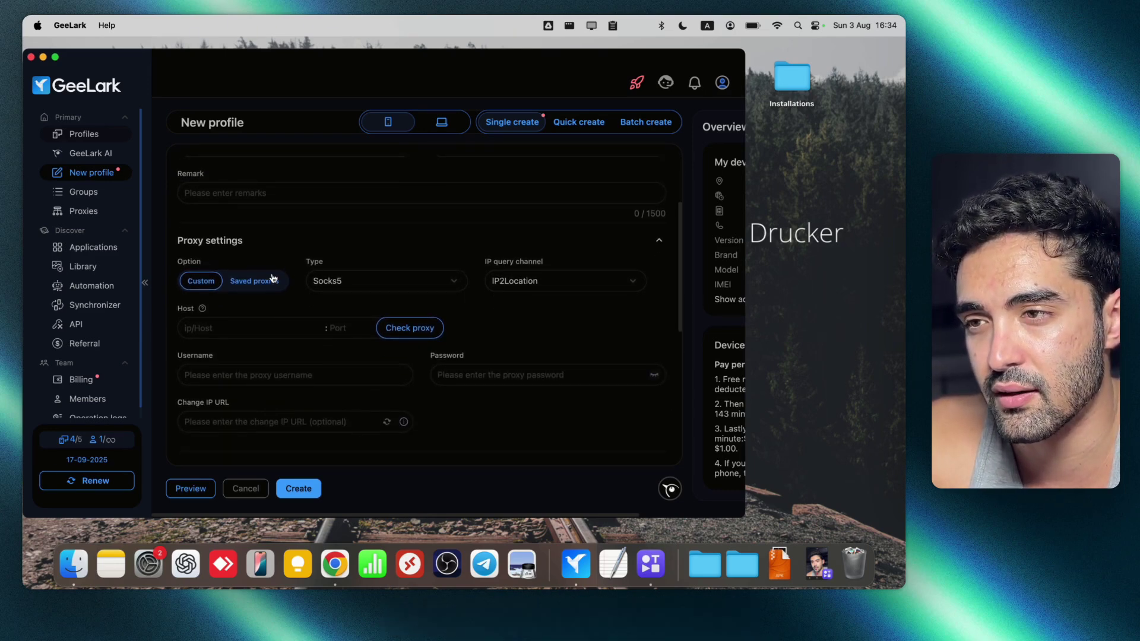
pyautogui.scroll(-1, 250, 311)
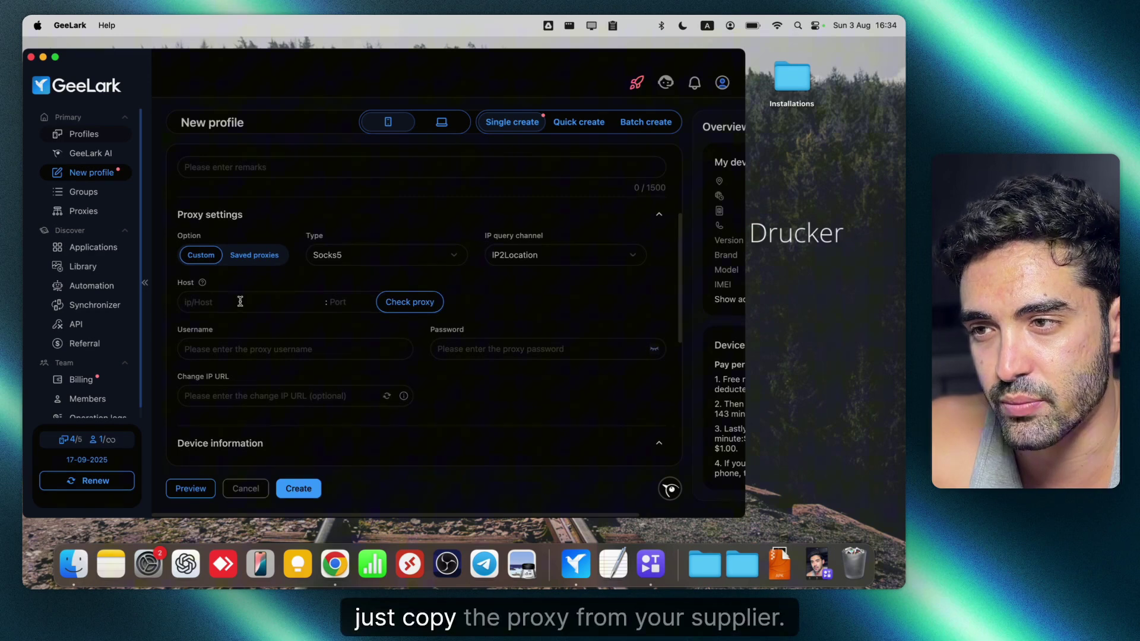
pyautogui.scroll(-1, 263, 309)
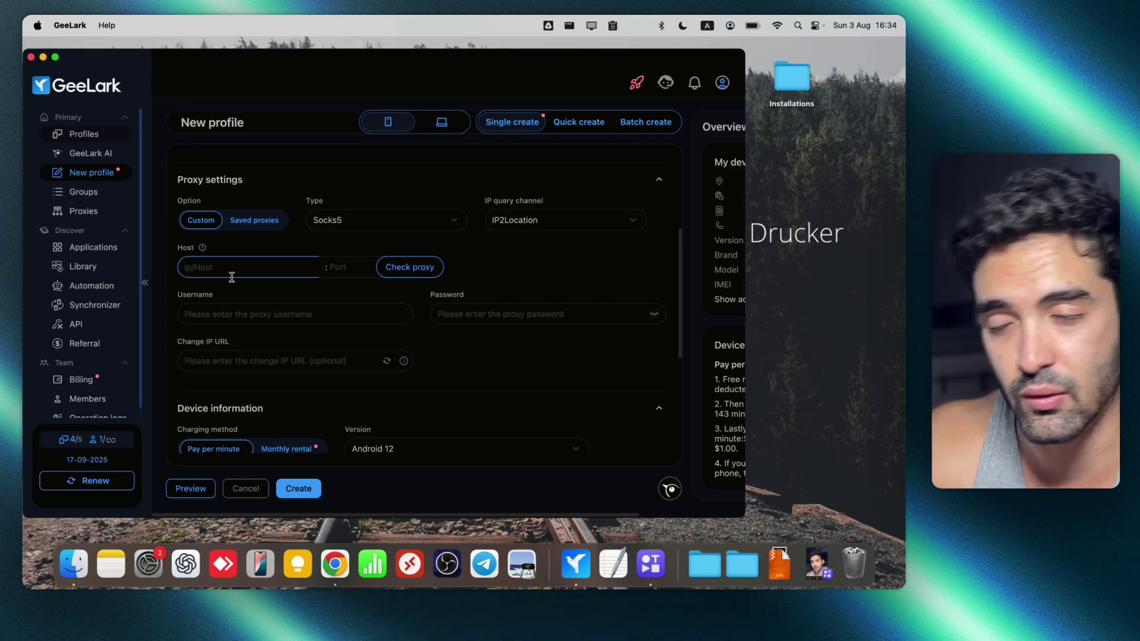
pyautogui.scroll(-1, 231, 277)
pyautogui.scroll(-2, 232, 275)
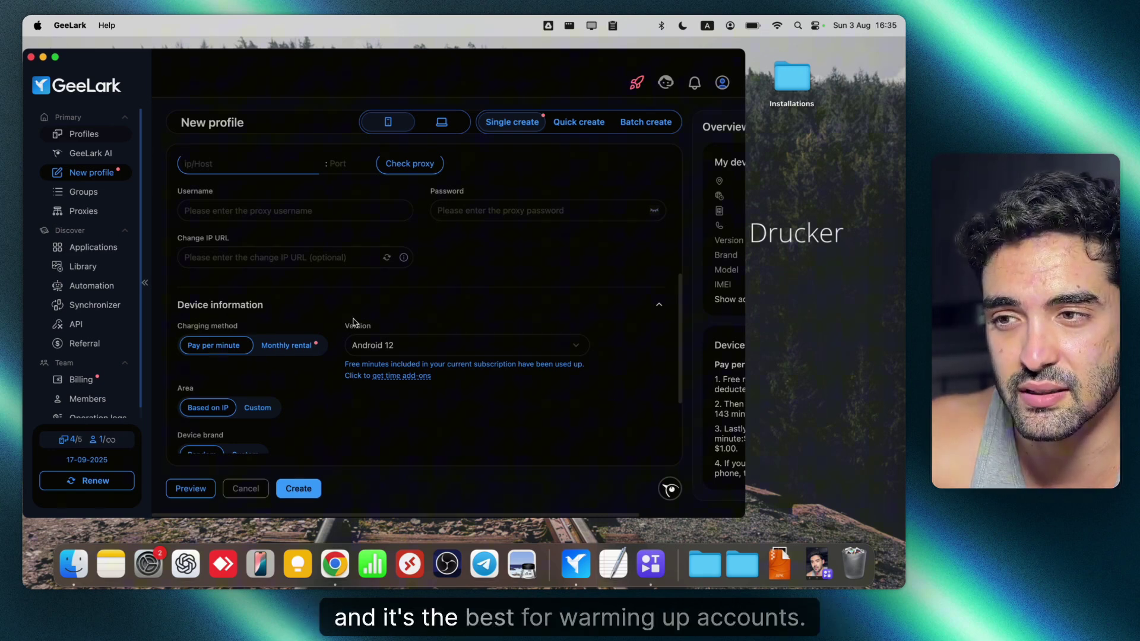
# Step: Leave the proxy host empty and choose monthly rental billing with Android 11
pyautogui.click(230, 349)
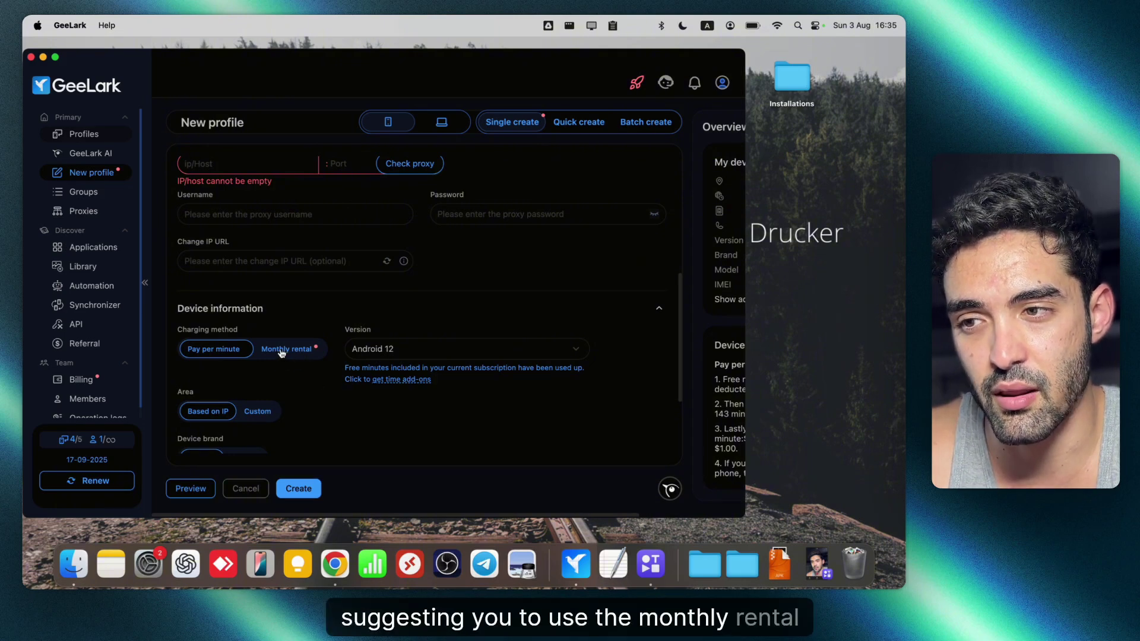
pyautogui.click(314, 354)
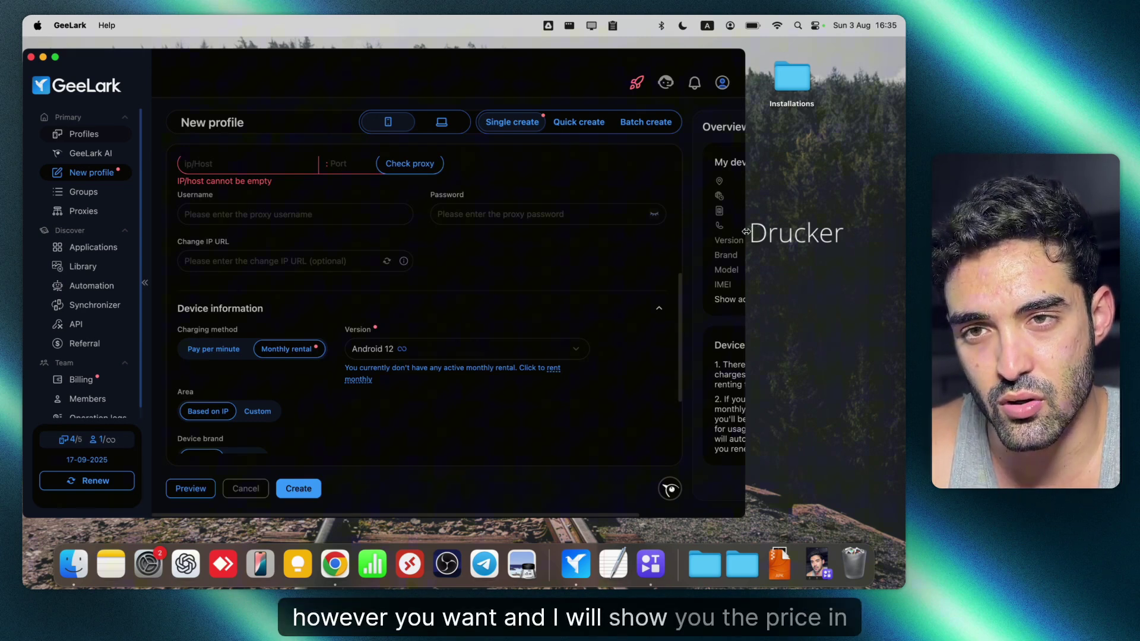
pyautogui.moveTo(754, 231); pyautogui.dragTo(885, 233)
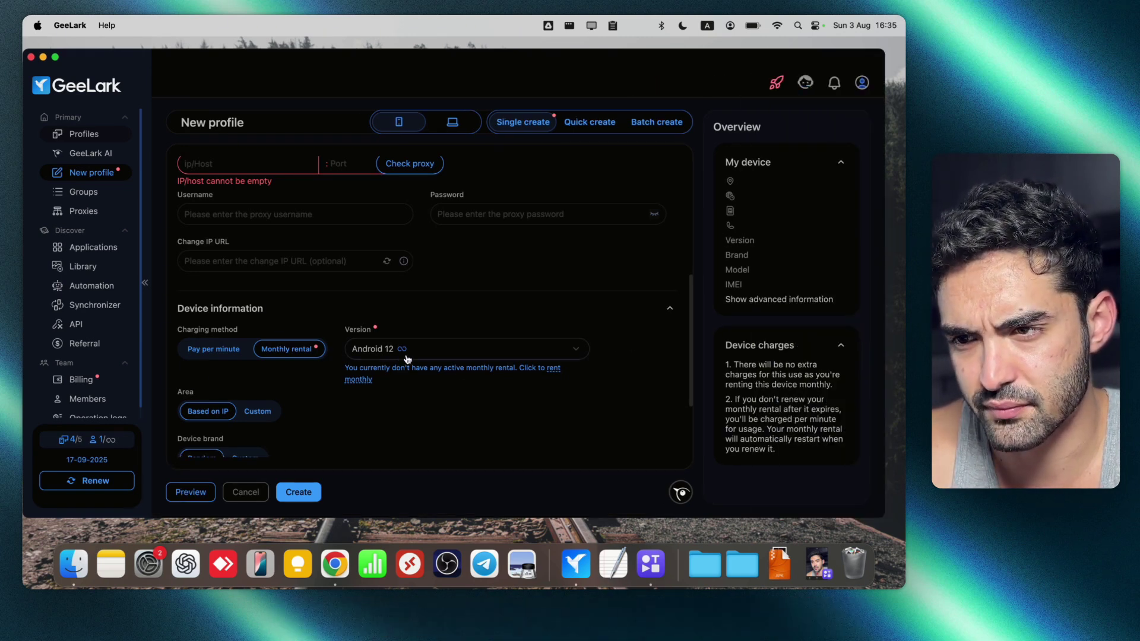
pyautogui.click(405, 357)
pyautogui.scroll(-2, 430, 288)
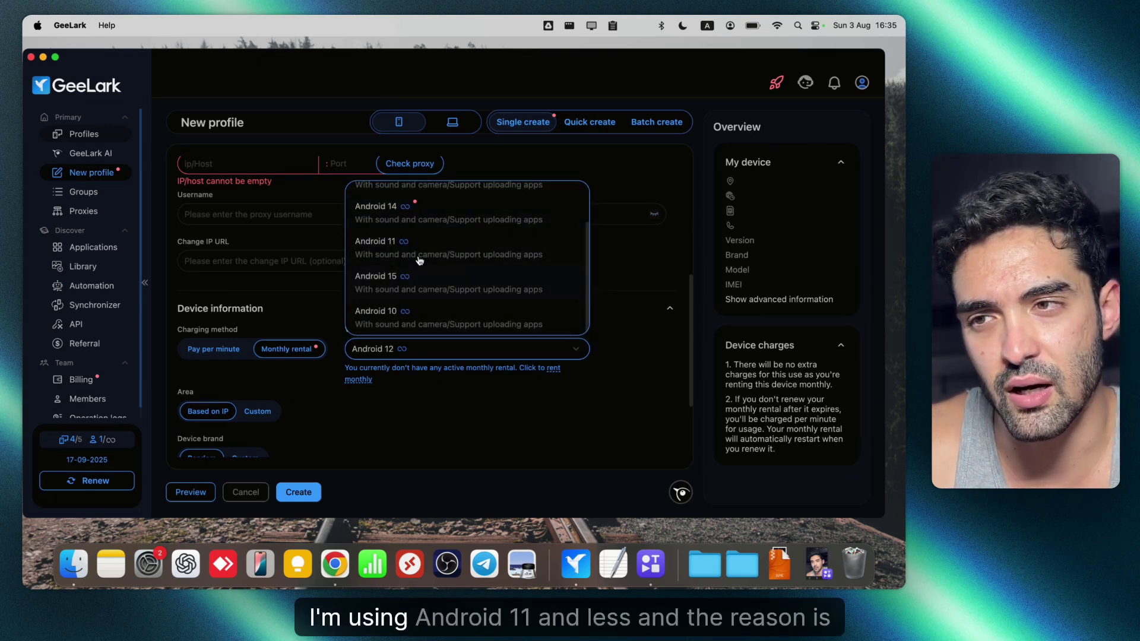
pyautogui.click(386, 251)
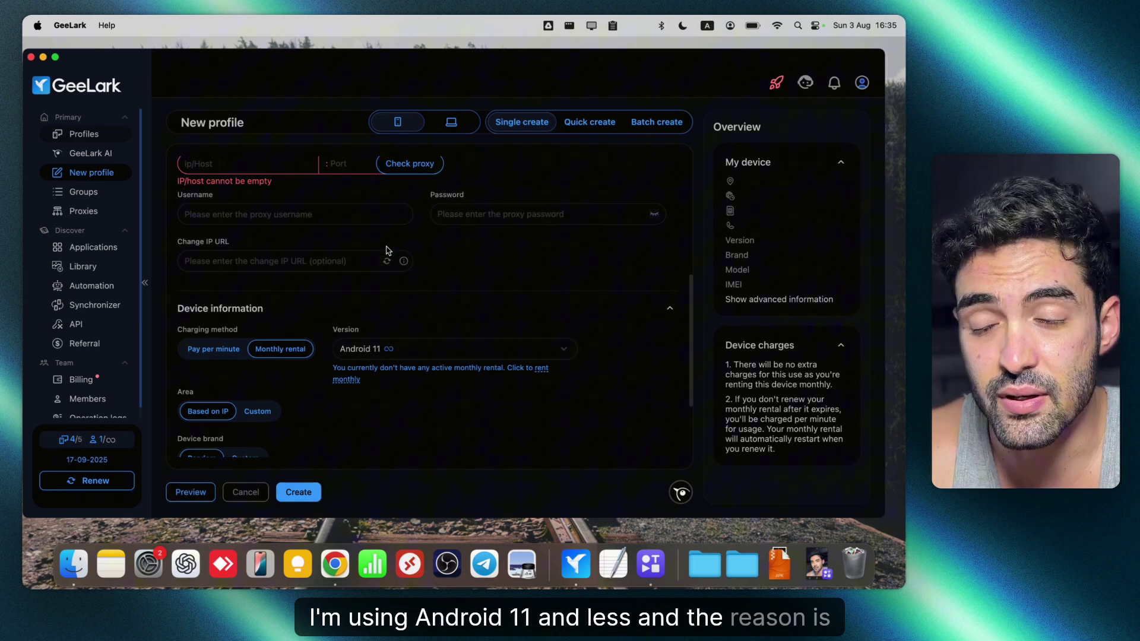
pyautogui.scroll(-1, 393, 396)
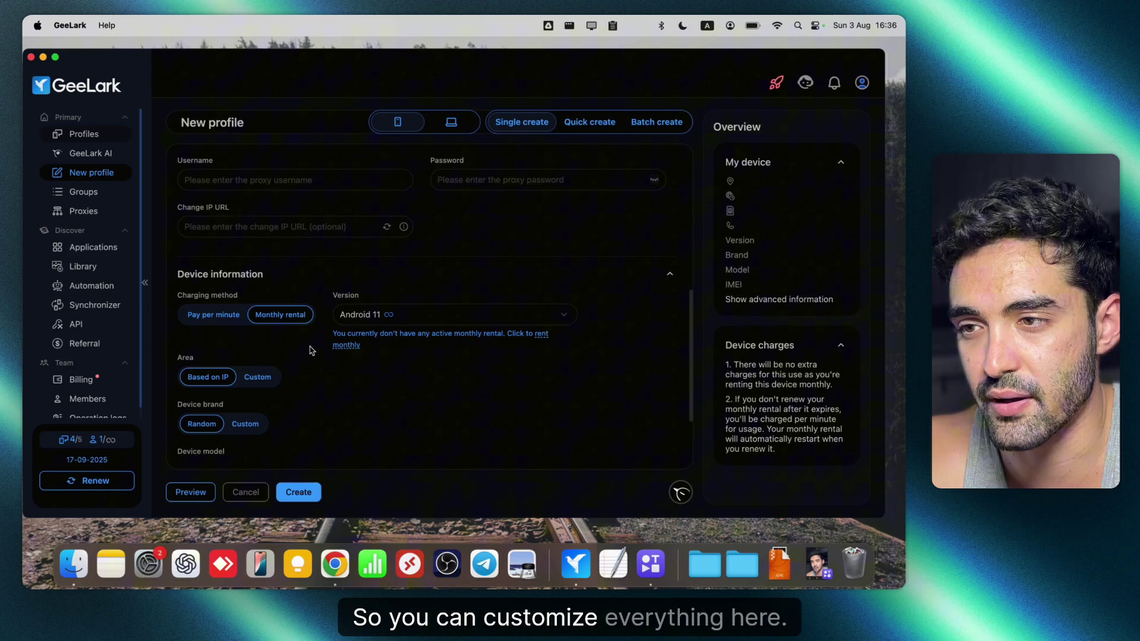
pyautogui.scroll(-1, 296, 374)
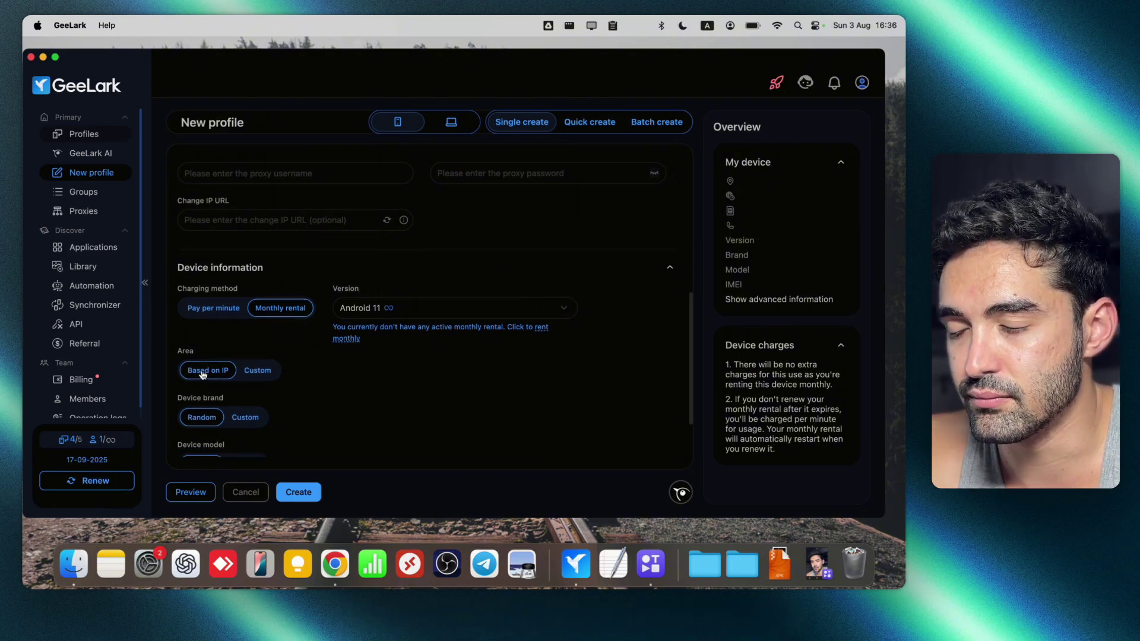
pyautogui.scroll(-1, 206, 377)
pyautogui.scroll(-4, 206, 377)
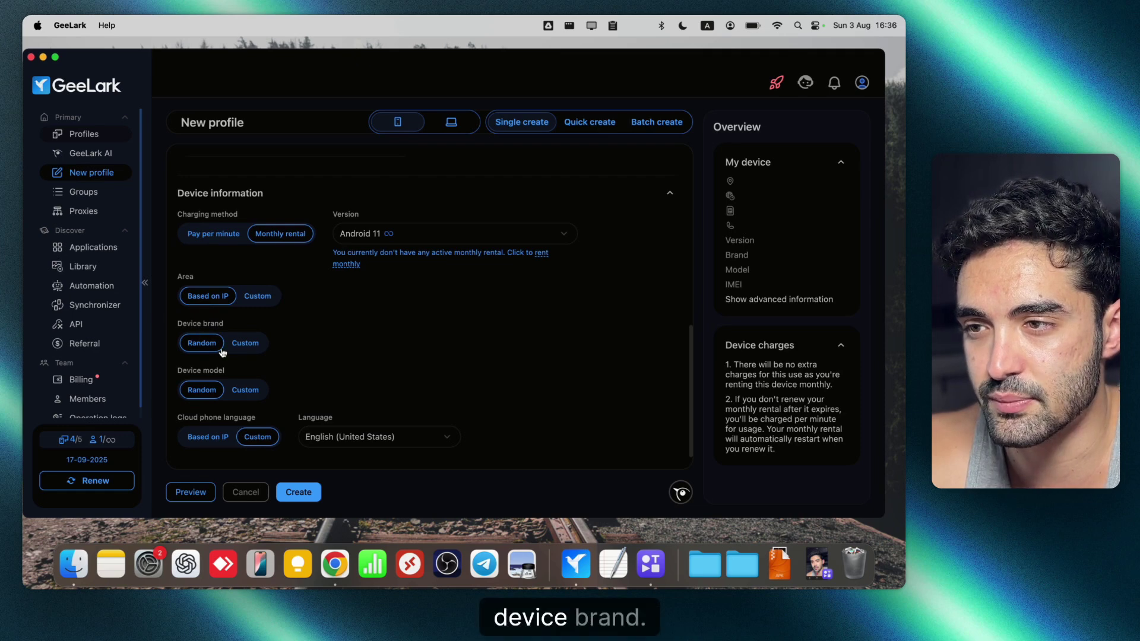
# Step: Switch device brand and model to Custom and the system version to Android 10
pyautogui.click(246, 343)
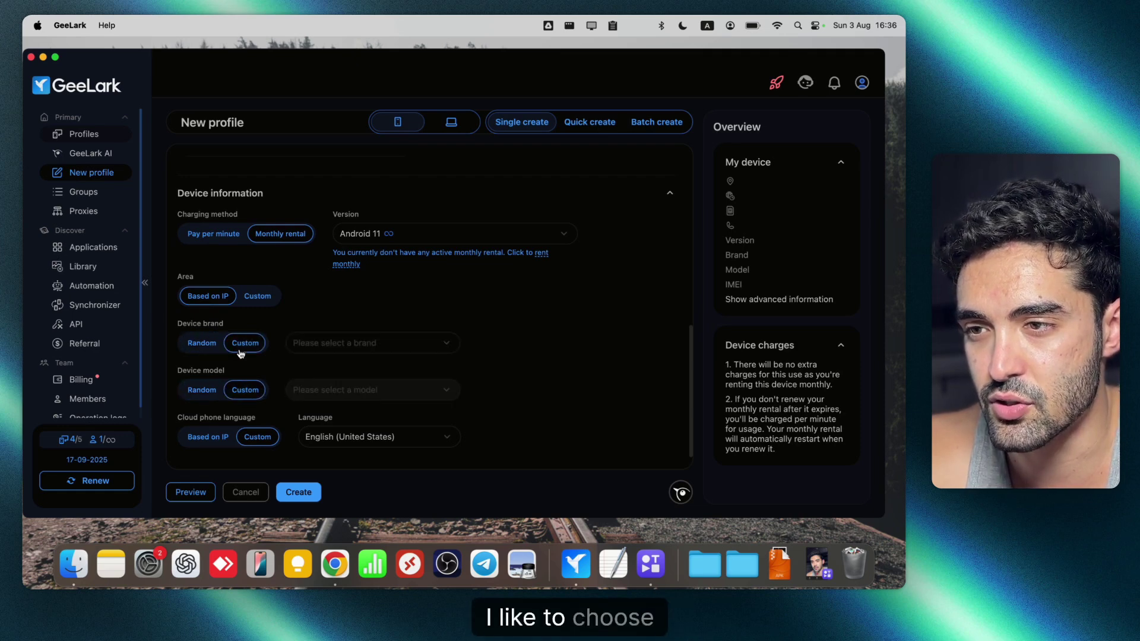
pyautogui.click(339, 347)
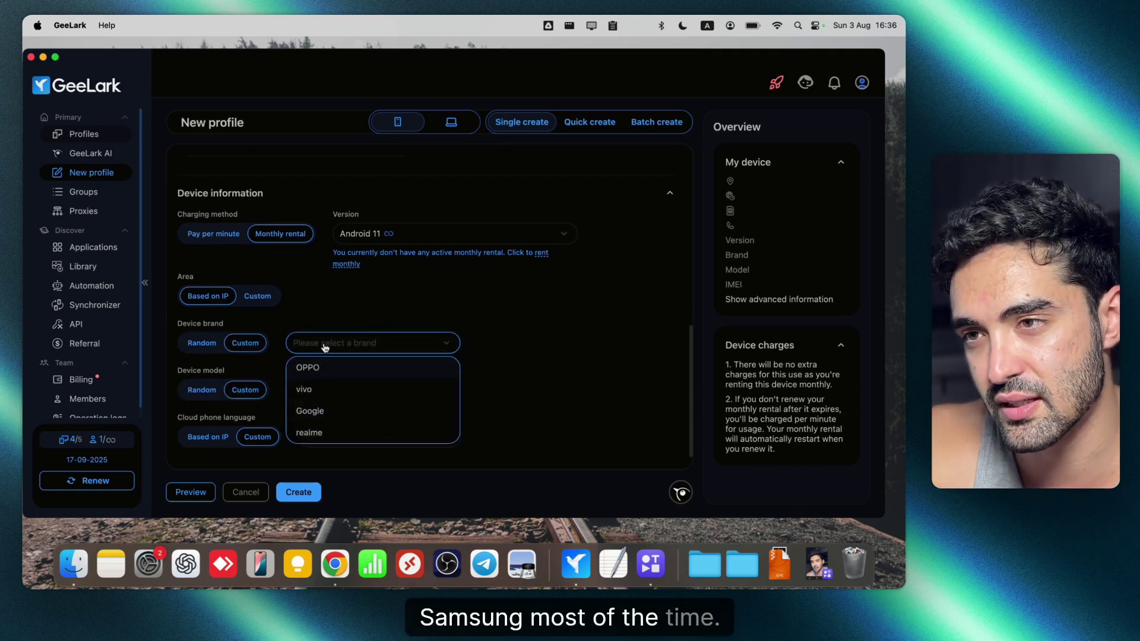
pyautogui.click(339, 311)
pyautogui.click(428, 235)
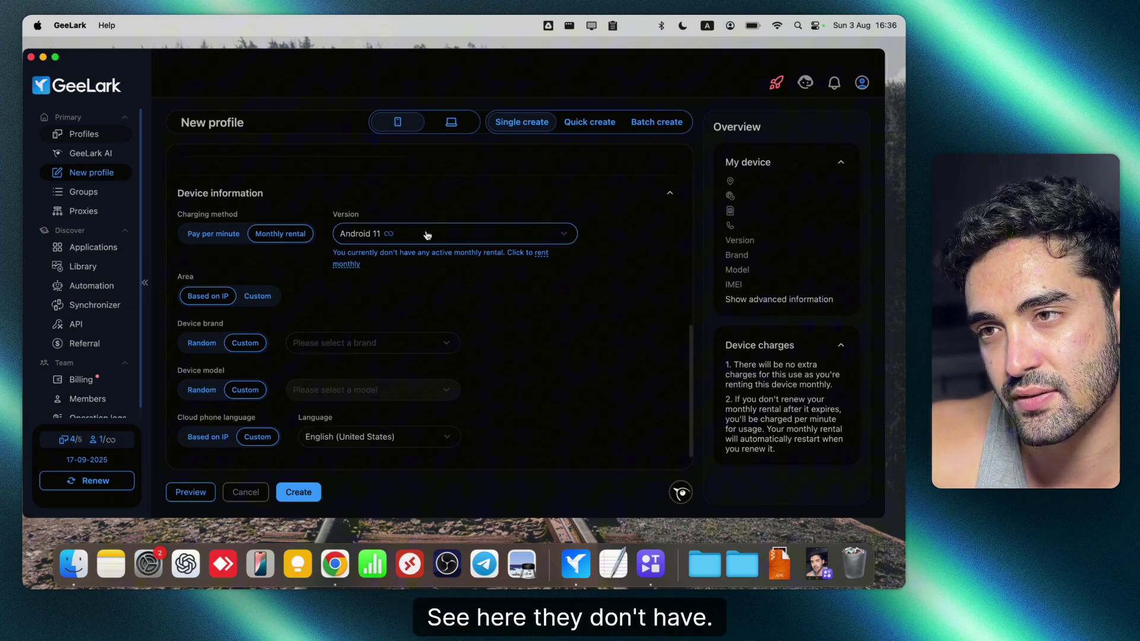
pyautogui.click(372, 378)
# Step: Pick Samsung as the device brand and Galaxy S9+ as the model
pyautogui.click(330, 343)
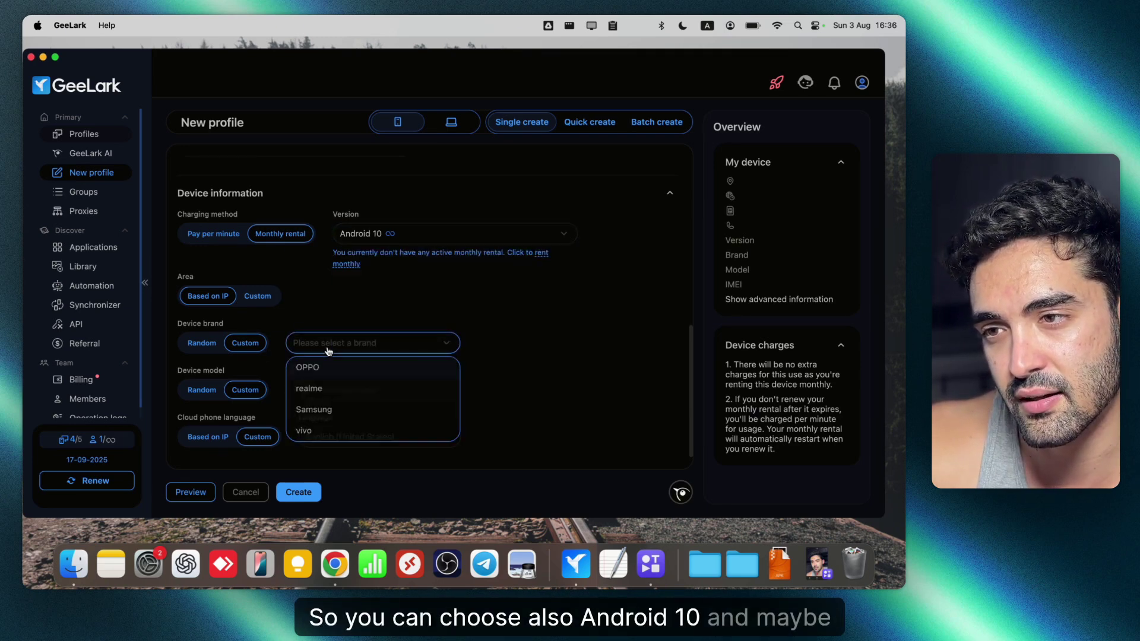
pyautogui.click(312, 412)
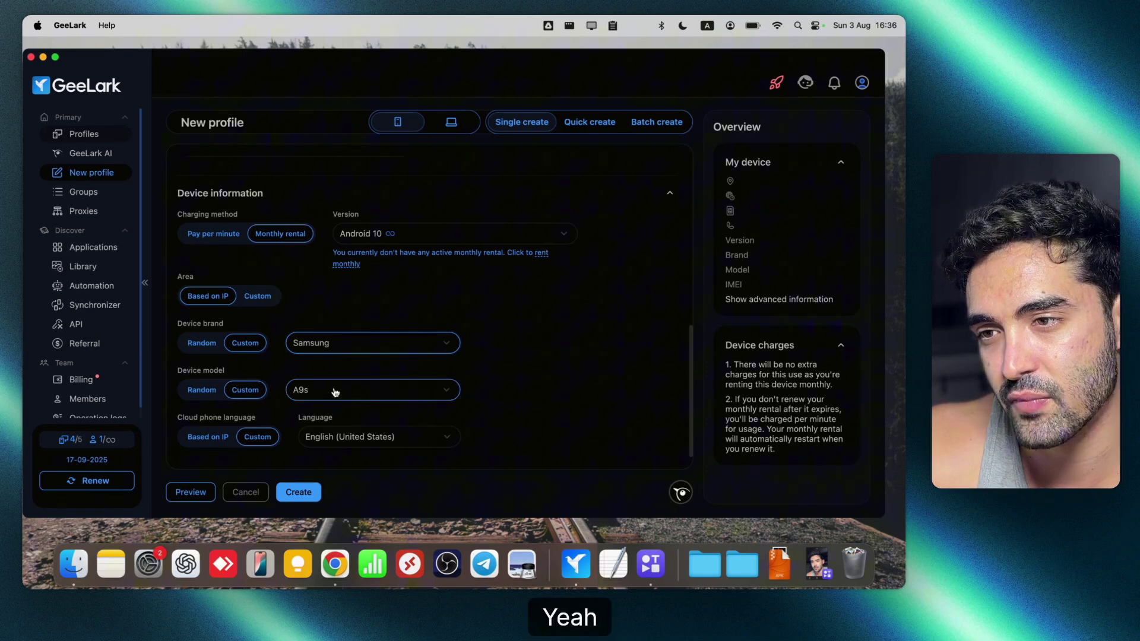
pyautogui.click(331, 389)
pyautogui.click(314, 345)
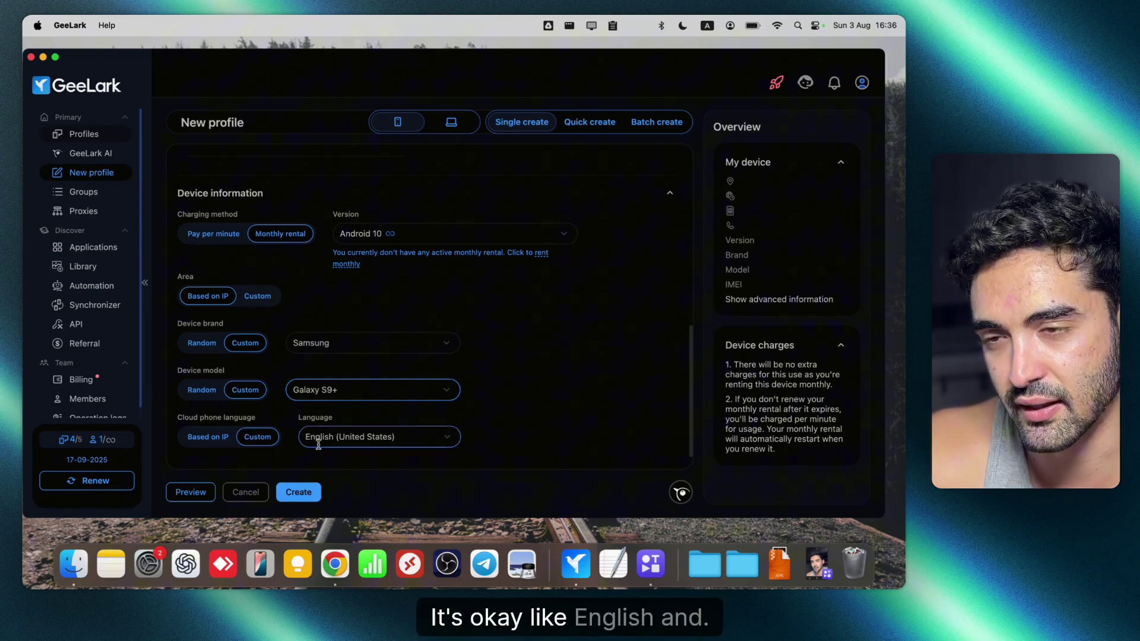
pyautogui.scroll(2, 318, 445)
pyautogui.scroll(6, 356, 400)
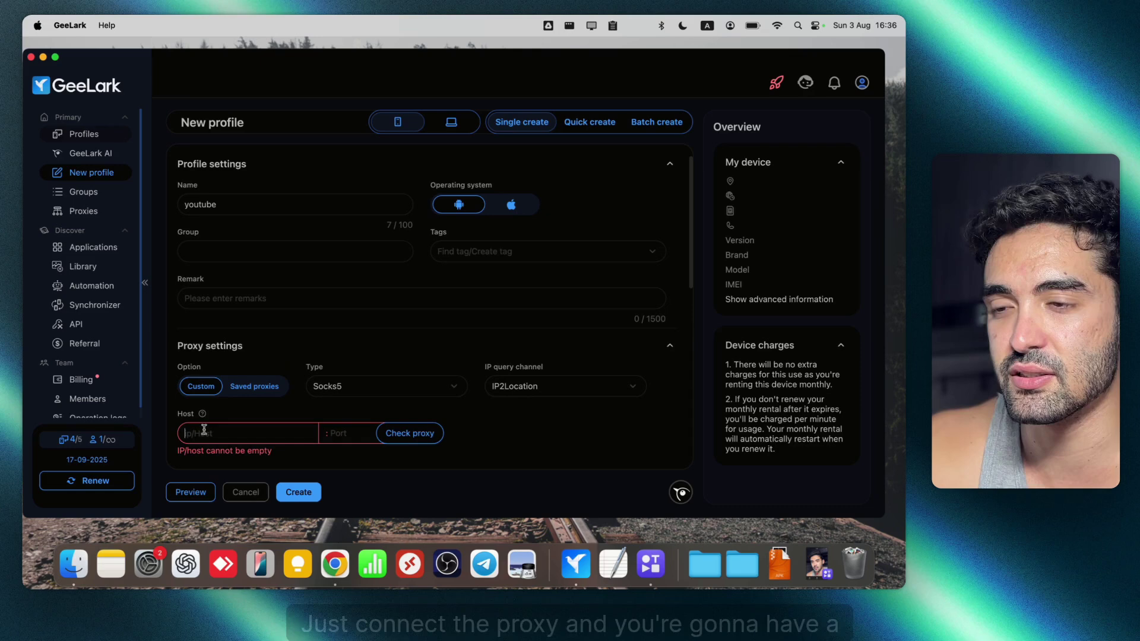
# Step: Discard the unsaved youtube profile, return to Profiles and start Catalina US1
pyautogui.click(226, 242)
pyautogui.click(266, 335)
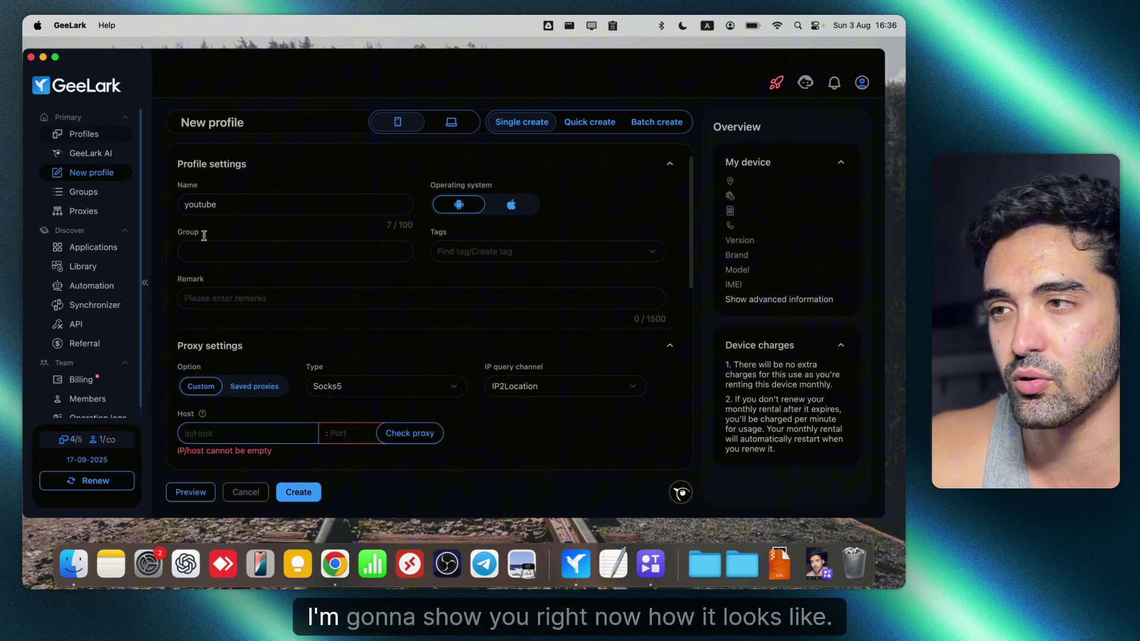
pyautogui.click(90, 174)
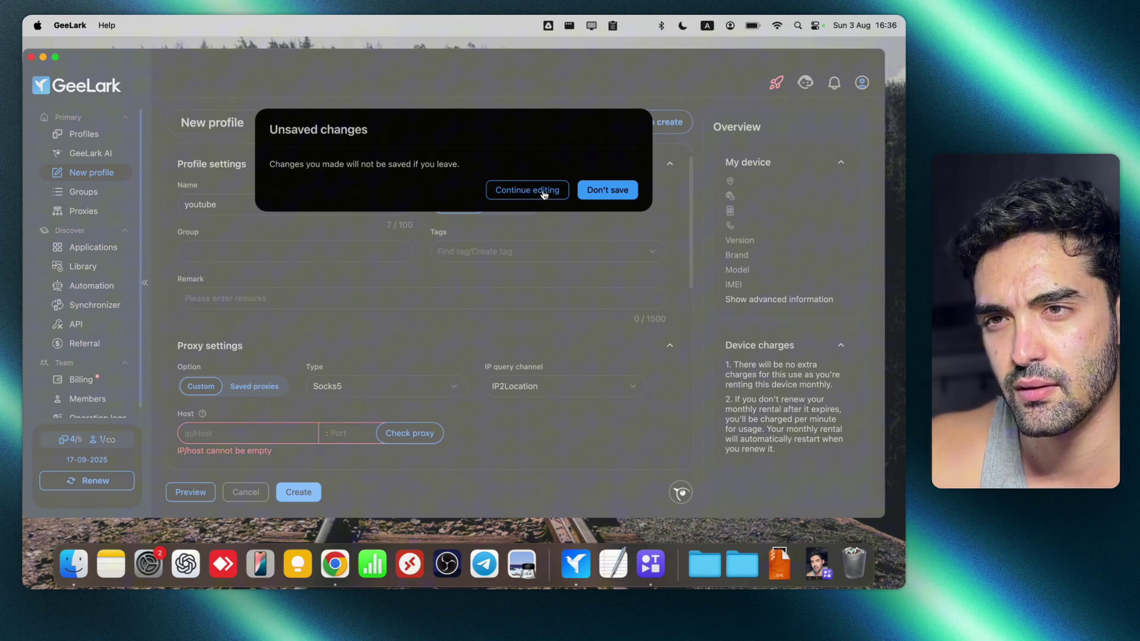
pyautogui.click(596, 197)
pyautogui.click(89, 134)
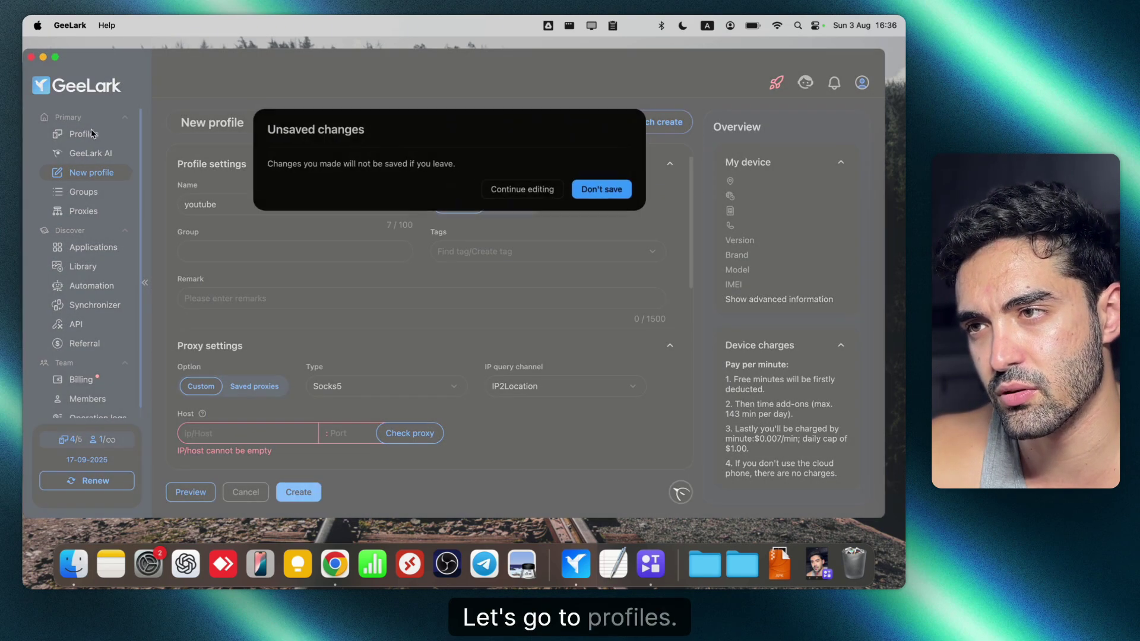
pyautogui.click(606, 197)
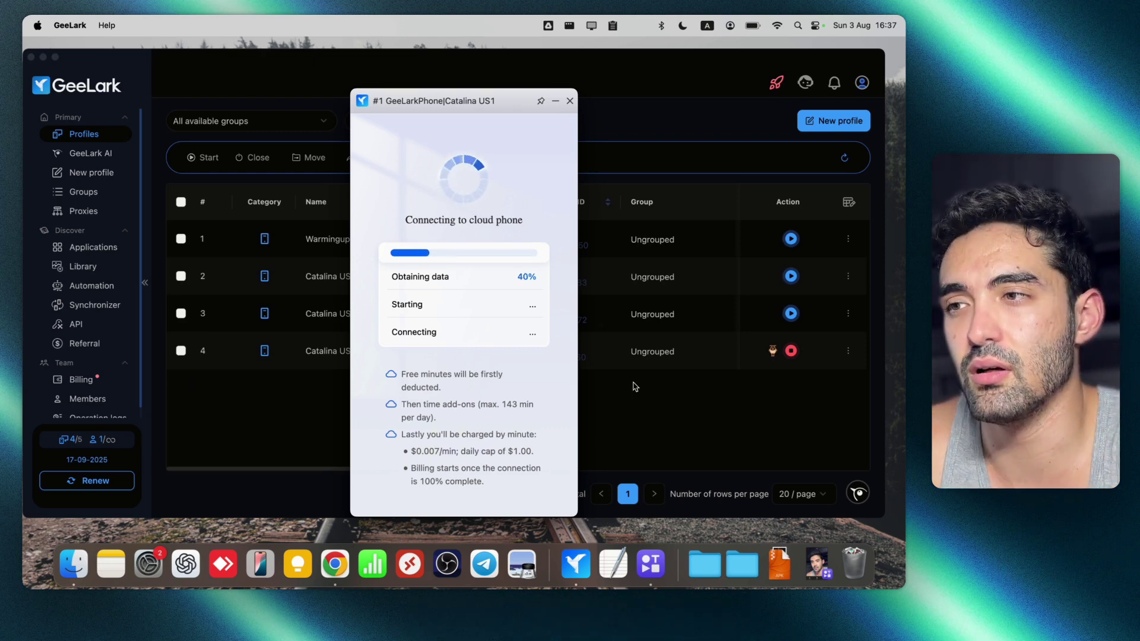
# Step: Focus the main GeeLark window behind the 'Connecting to cloud phone' dialog
pyautogui.click(721, 399)
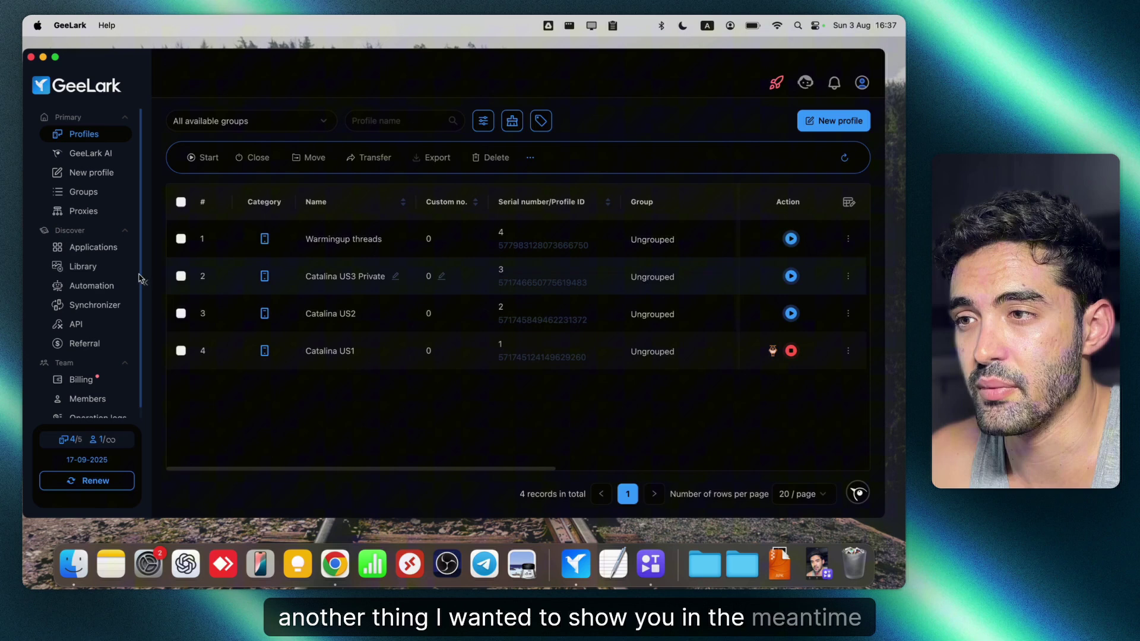
# Step: Refresh a proxy's IP from its Edit dialog on the Proxies page, then close the dialog
pyautogui.click(84, 211)
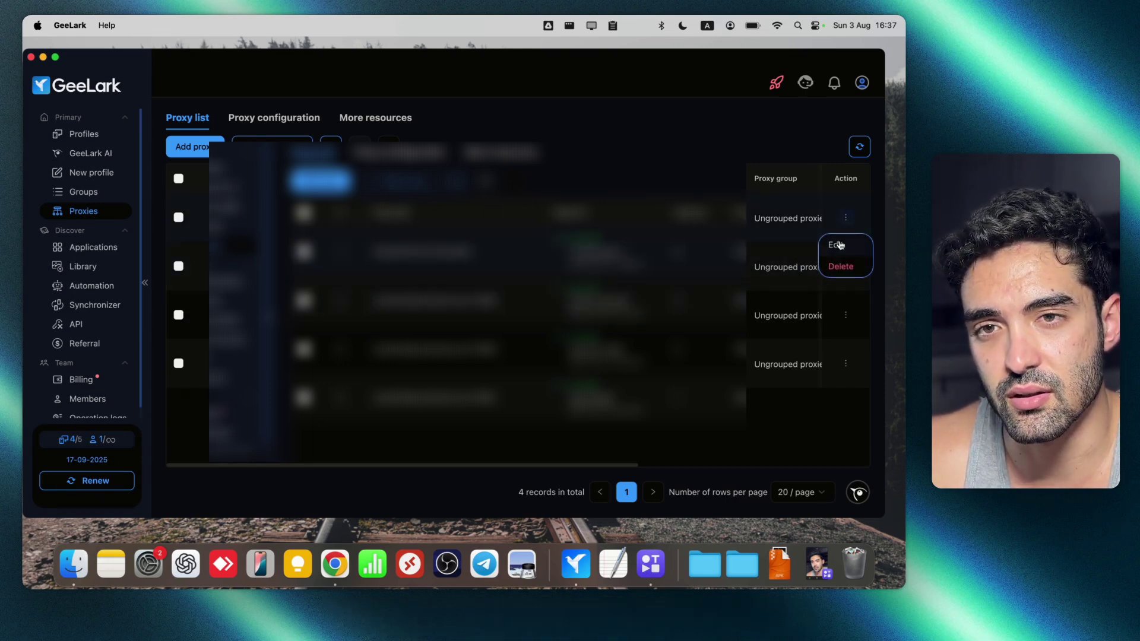
pyautogui.click(837, 243)
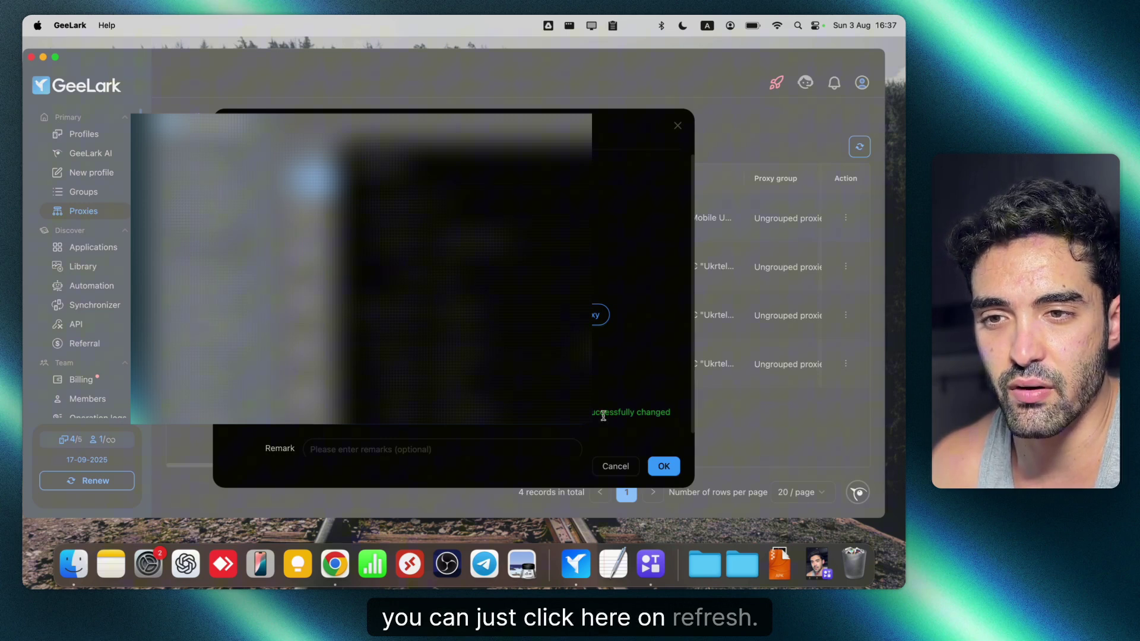
pyautogui.moveTo(627, 413); pyautogui.dragTo(610, 413)
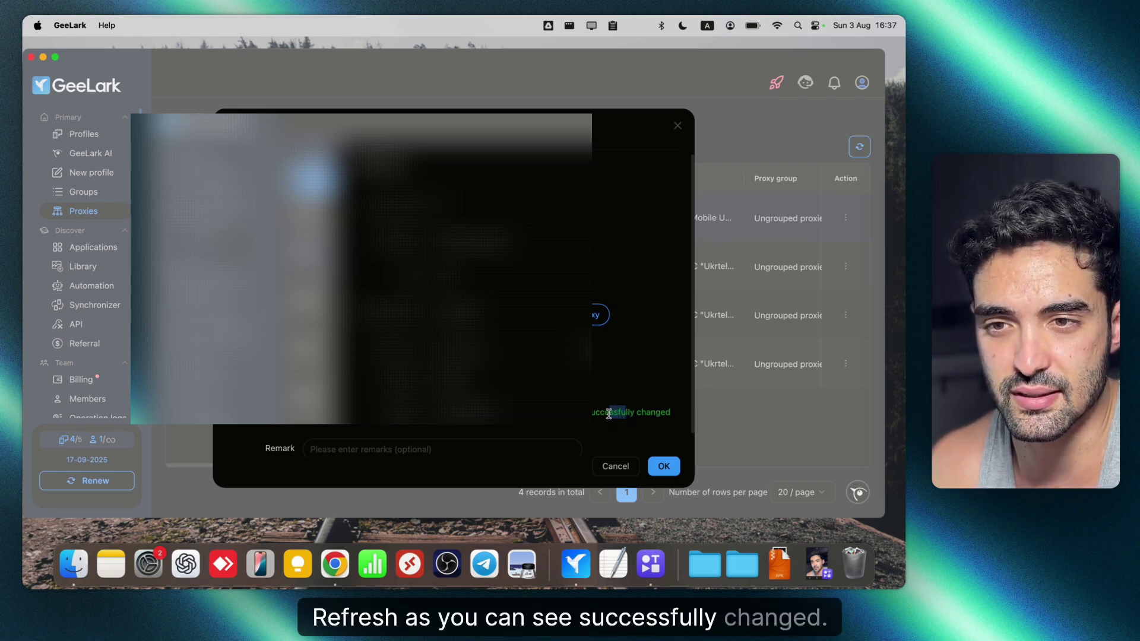
pyautogui.click(615, 465)
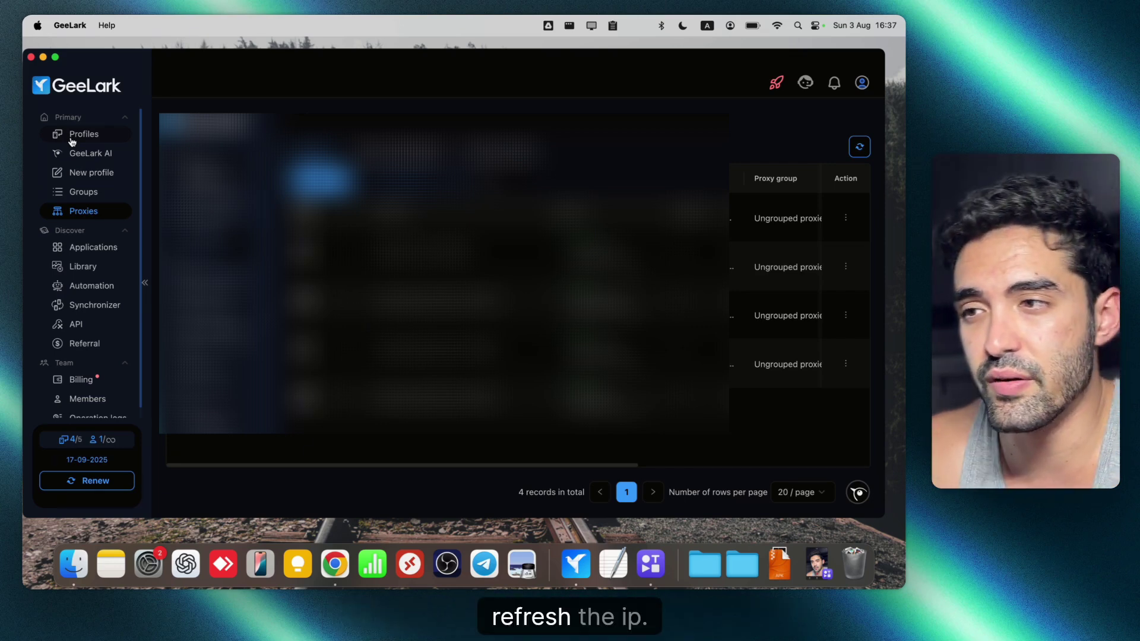
# Step: Open Catalina US1's app drawer, launch Instagram, then return to the Android home screen
pyautogui.click(75, 138)
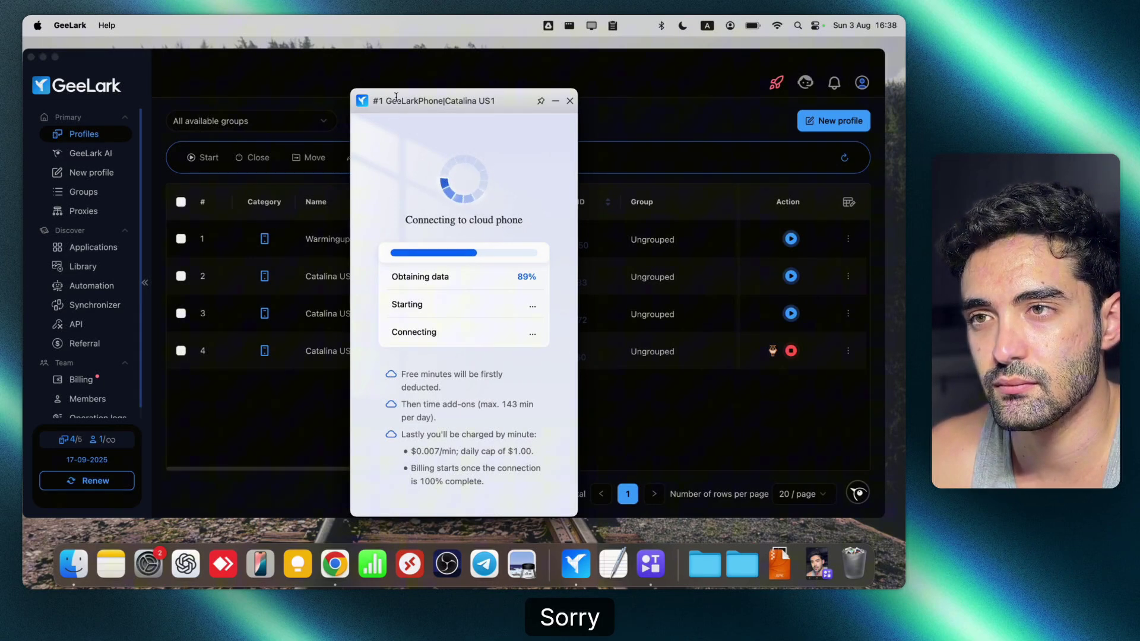
pyautogui.moveTo(395, 99); pyautogui.dragTo(433, 75)
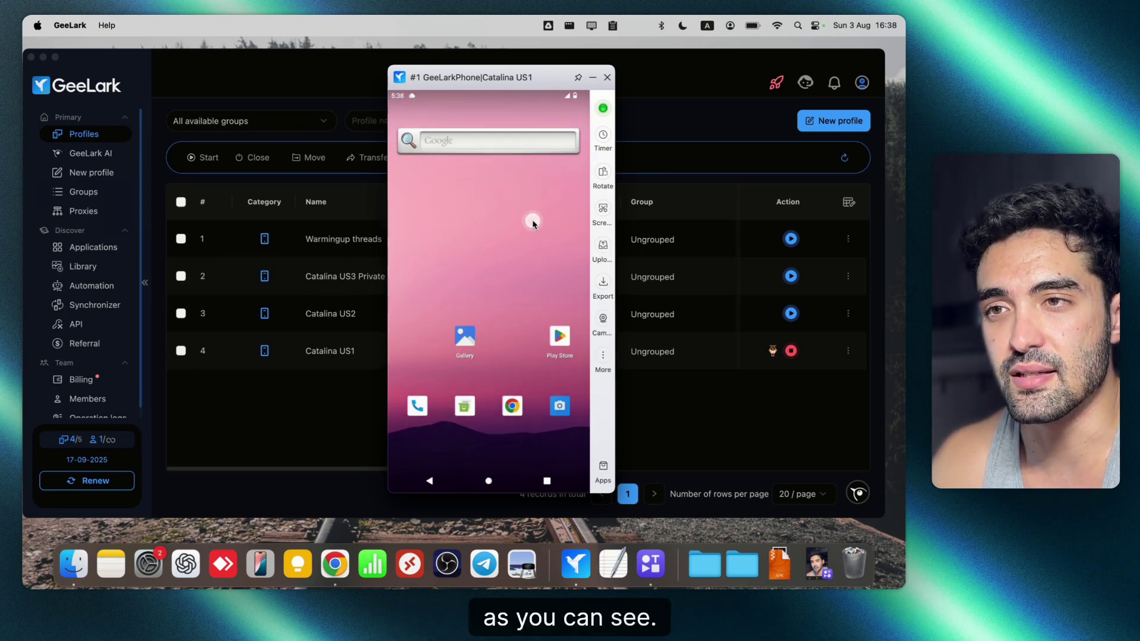
pyautogui.moveTo(526, 214); pyautogui.dragTo(532, 174)
pyautogui.click(467, 301)
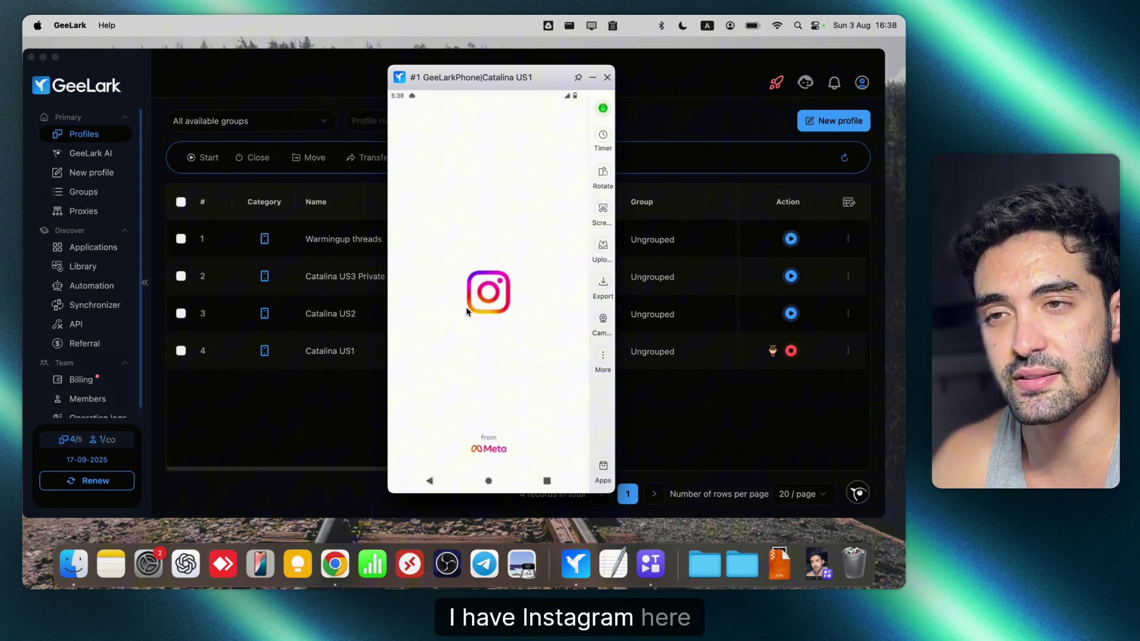
pyautogui.click(568, 457)
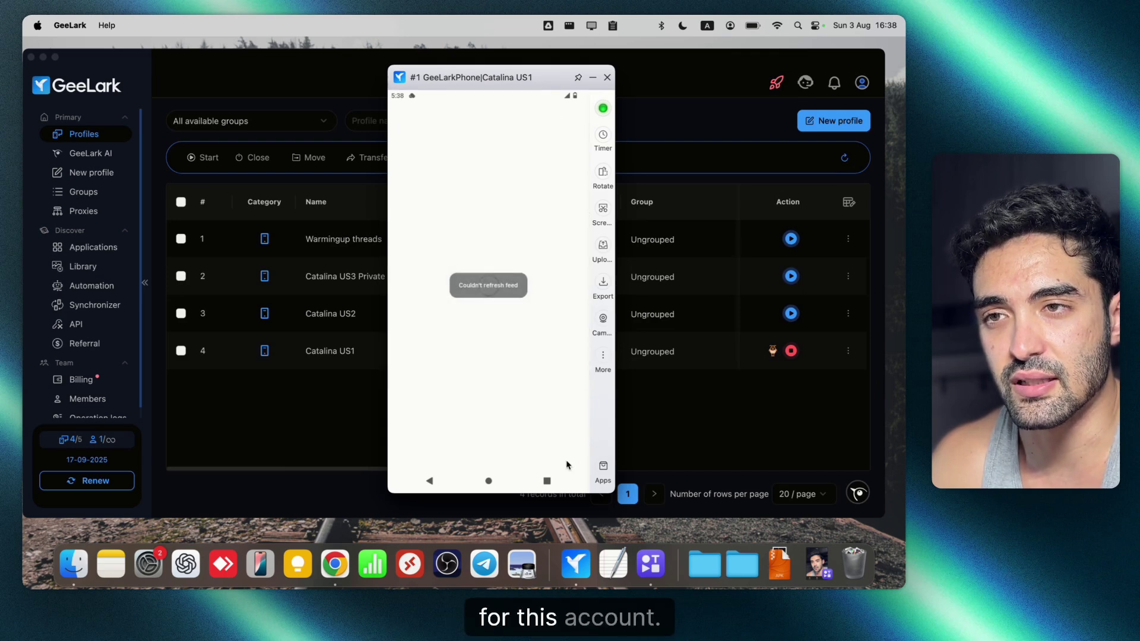
pyautogui.click(488, 481)
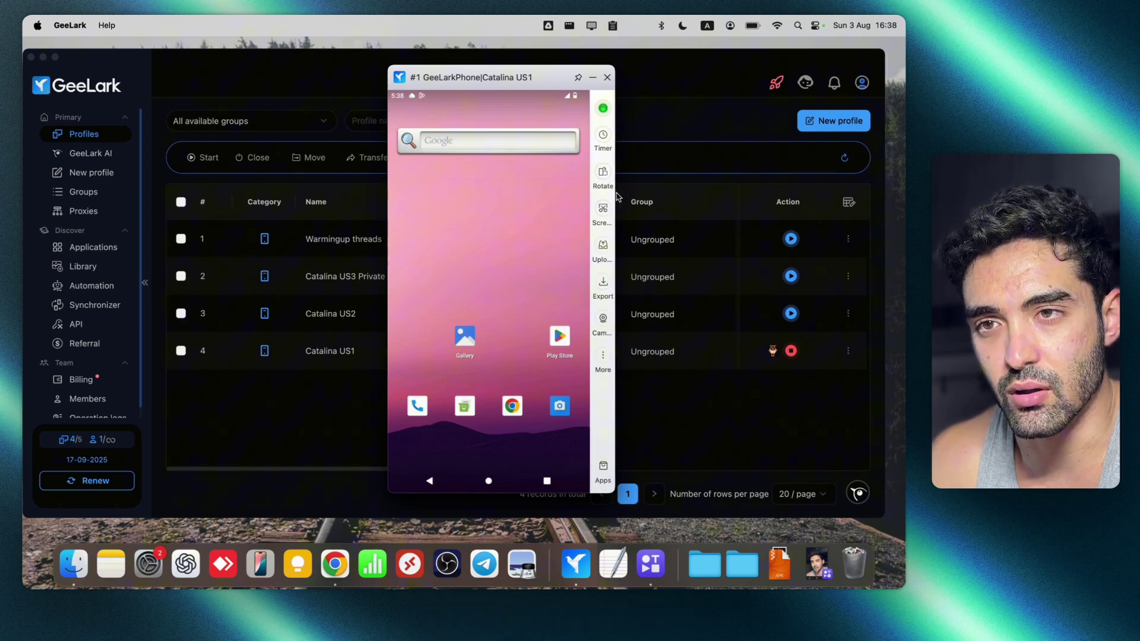
# Step: Search the phone's app marketplace for 'threads', then 'instagram', then refocus the main window
pyautogui.click(603, 468)
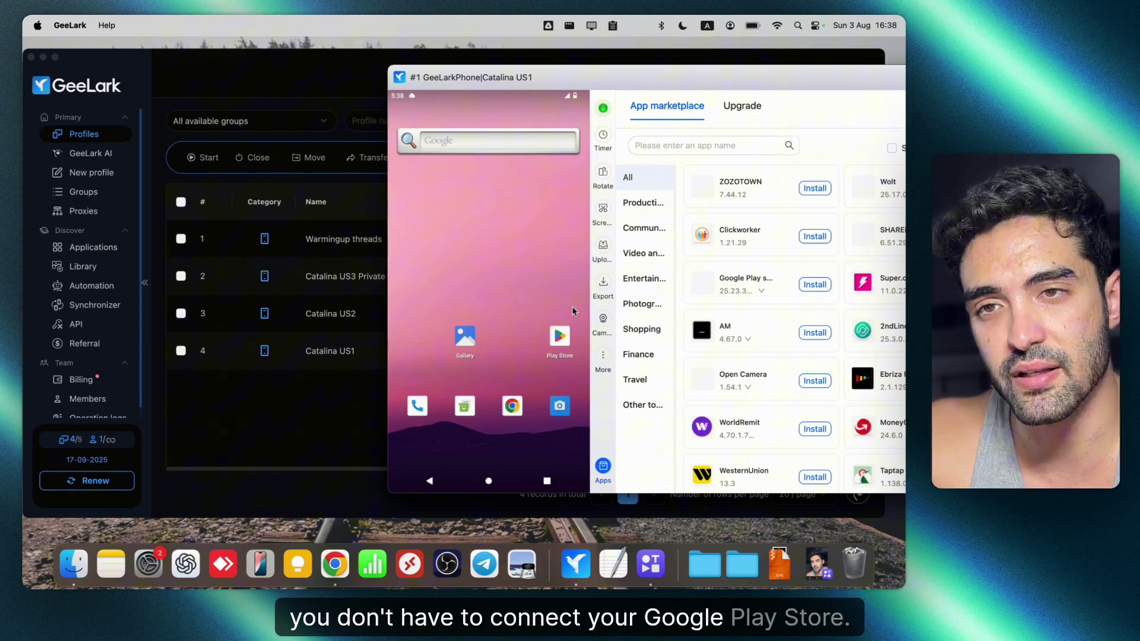
pyautogui.click(663, 145)
pyautogui.write('threads')
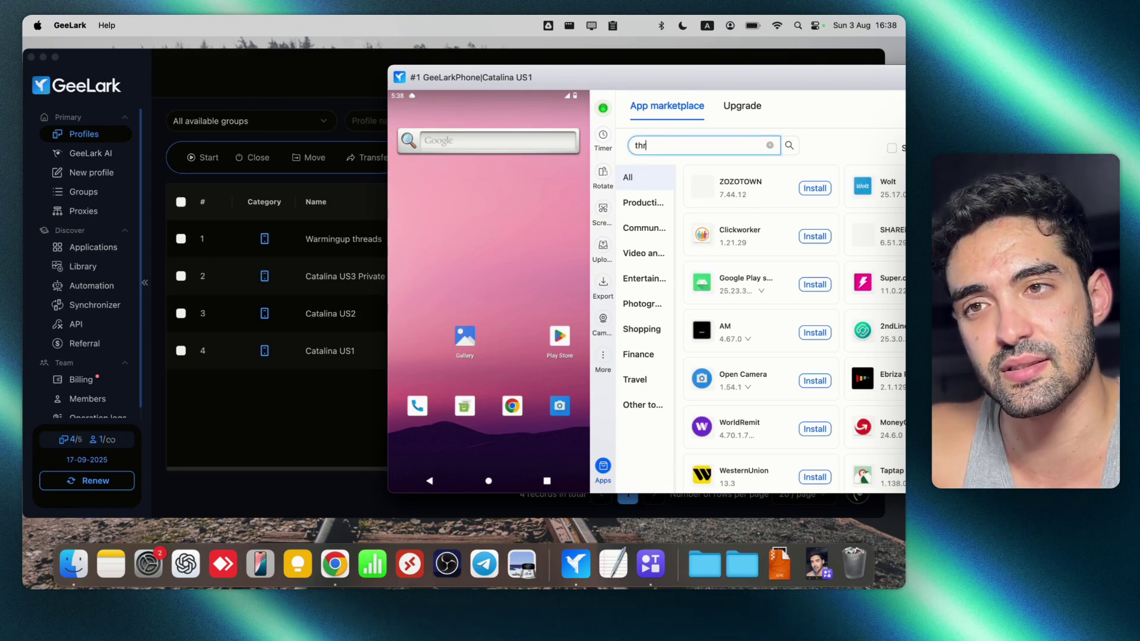
pyautogui.press('Return')
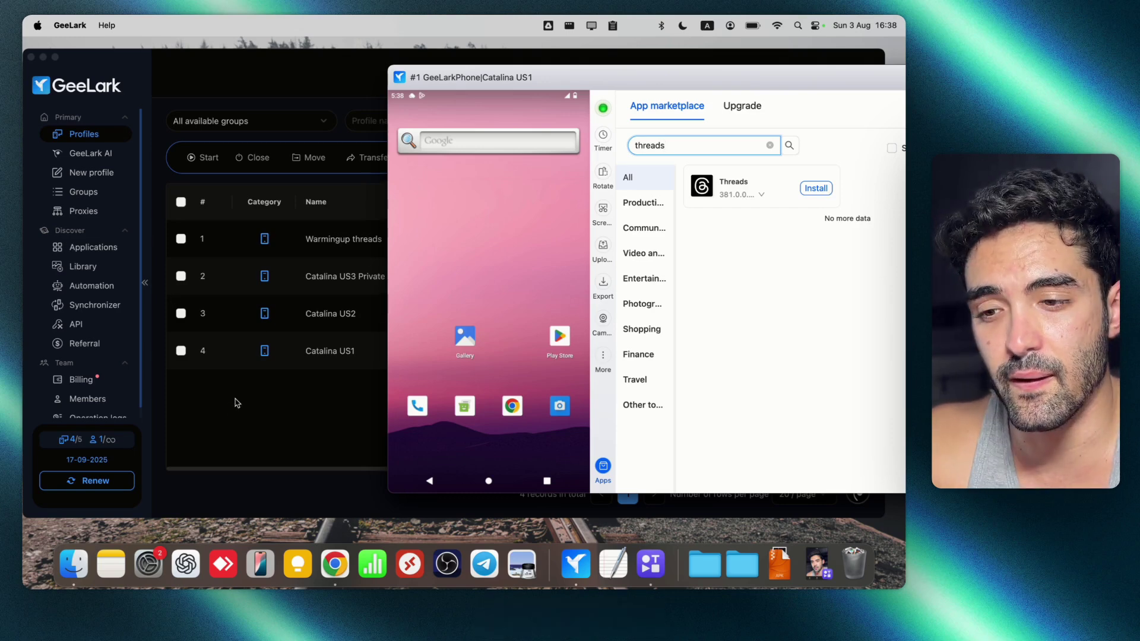
pyautogui.press('cmd+a')
pyautogui.write('instagram')
pyautogui.press('Return')
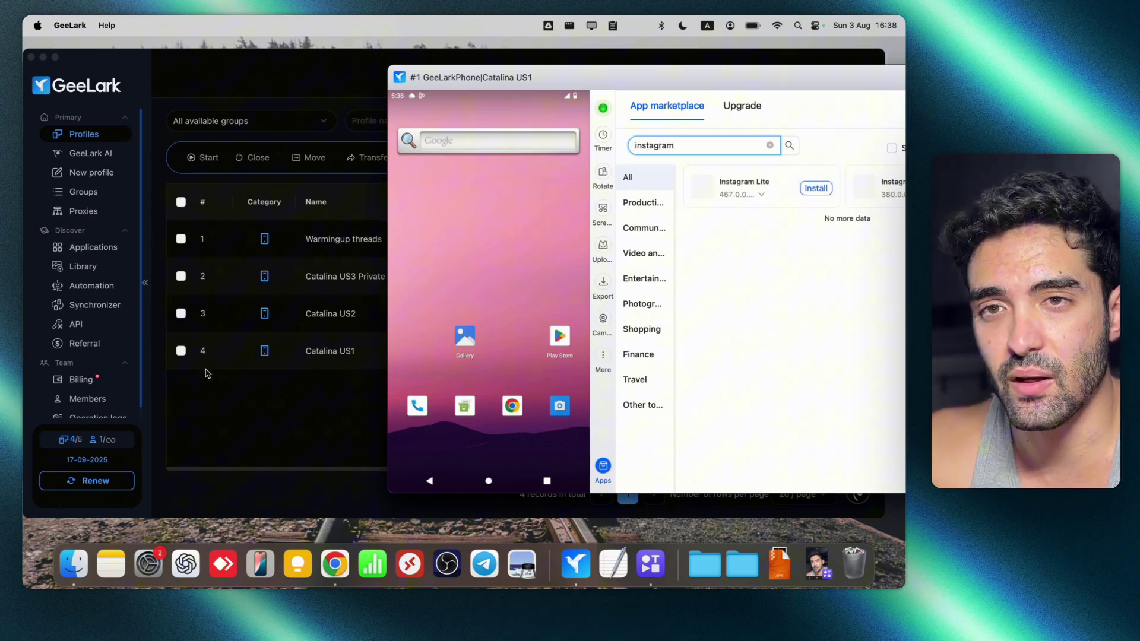
pyautogui.click(268, 390)
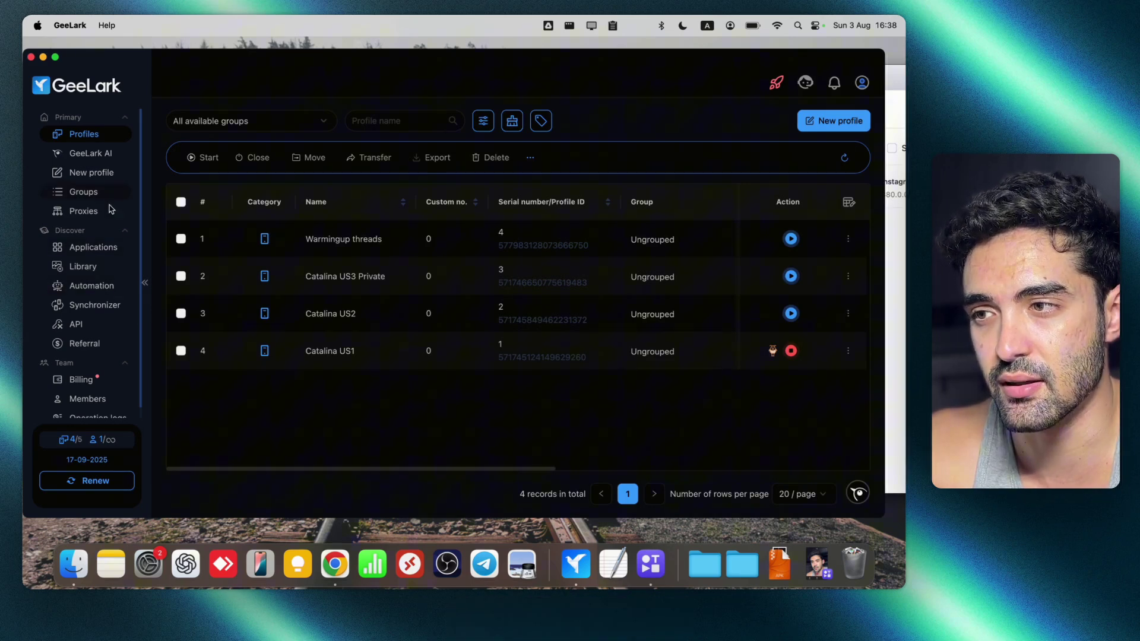
# Step: Filter Automation Marketplace templates by 'instagram' and open Instagram AI account warmup's options
pyautogui.click(94, 285)
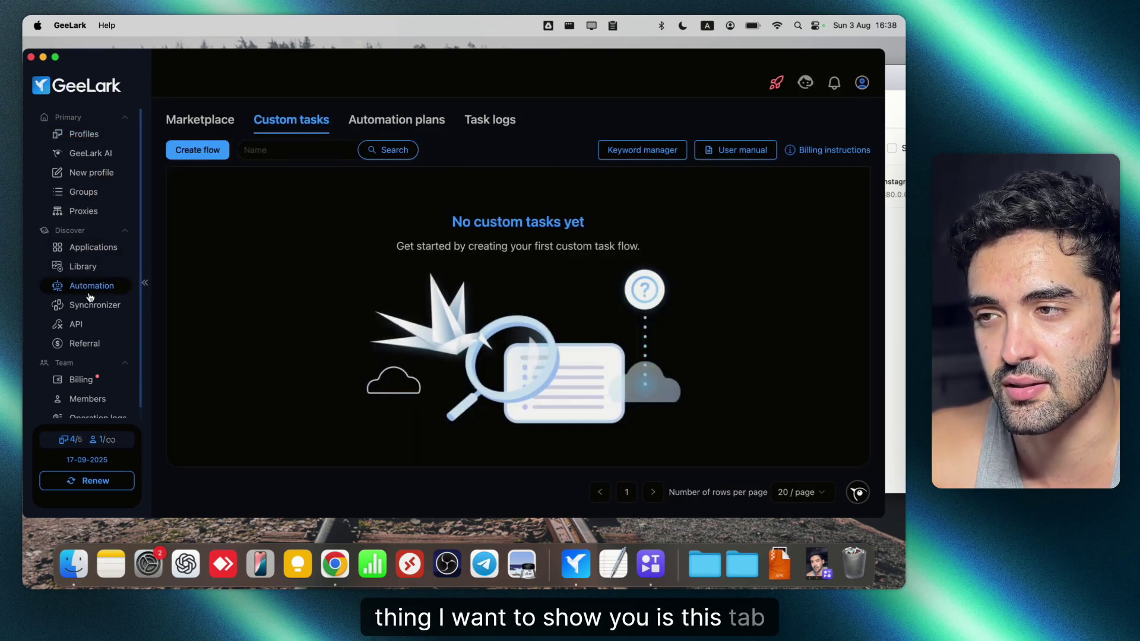
pyautogui.click(198, 120)
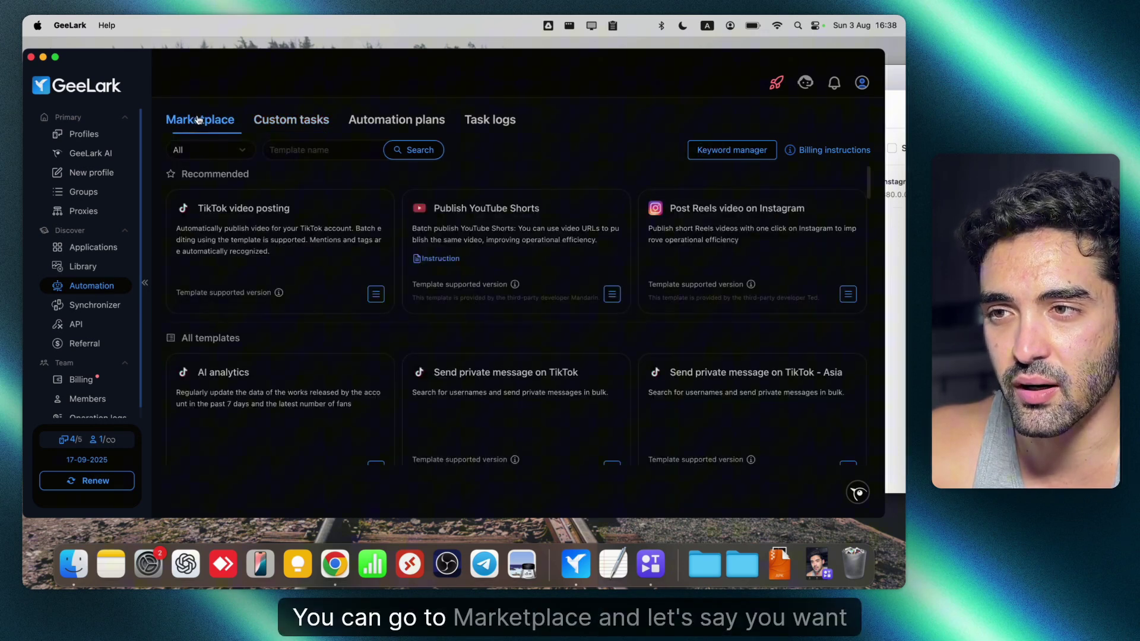
pyautogui.write('instagr')
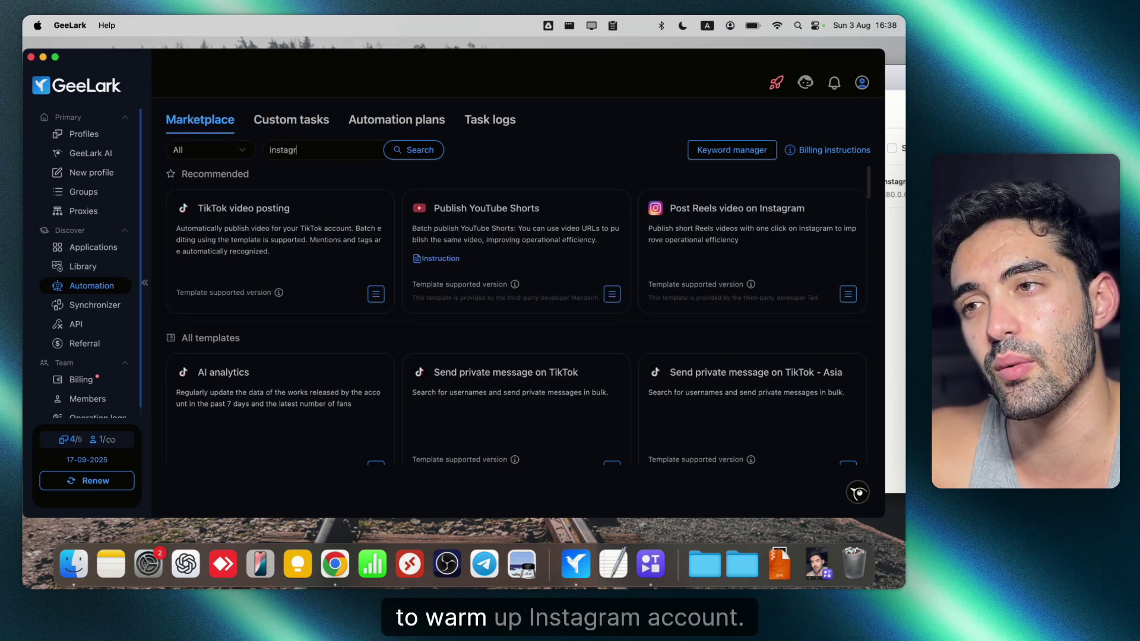
pyautogui.write('am')
pyautogui.press('Return')
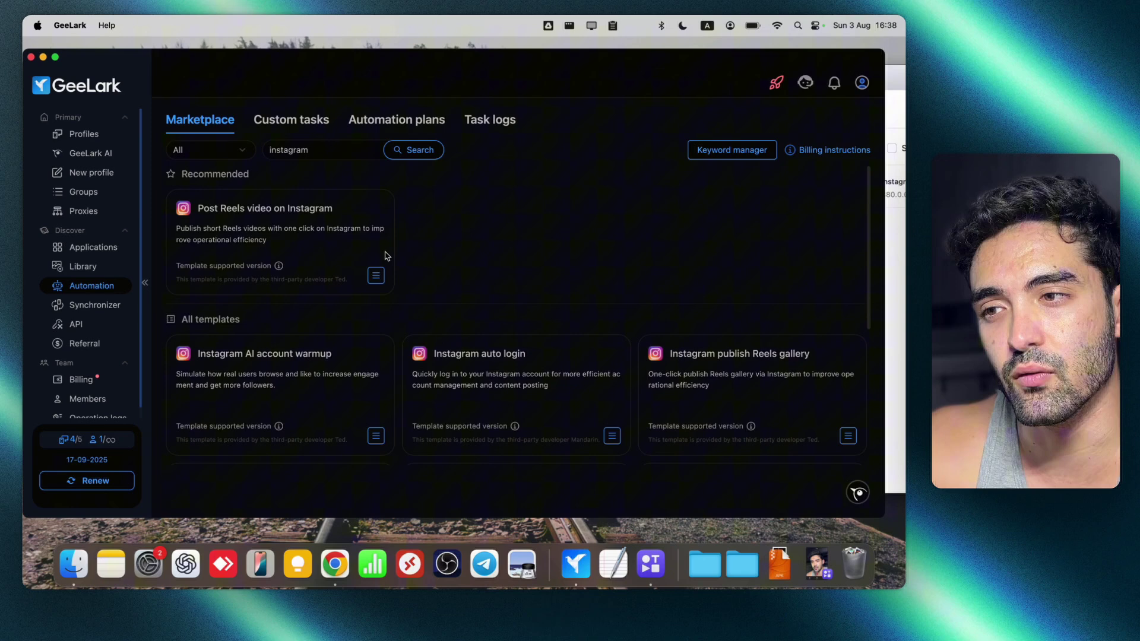
pyautogui.scroll(-2, 260, 332)
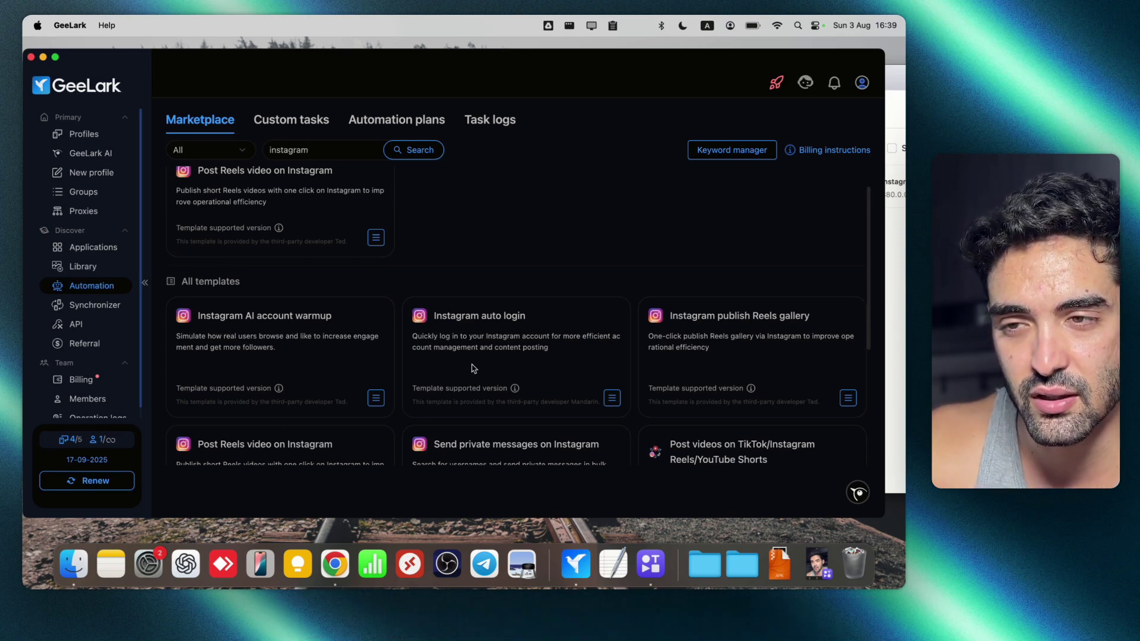
pyautogui.scroll(-1, 472, 364)
pyautogui.scroll(-3, 473, 369)
pyautogui.scroll(-2, 472, 370)
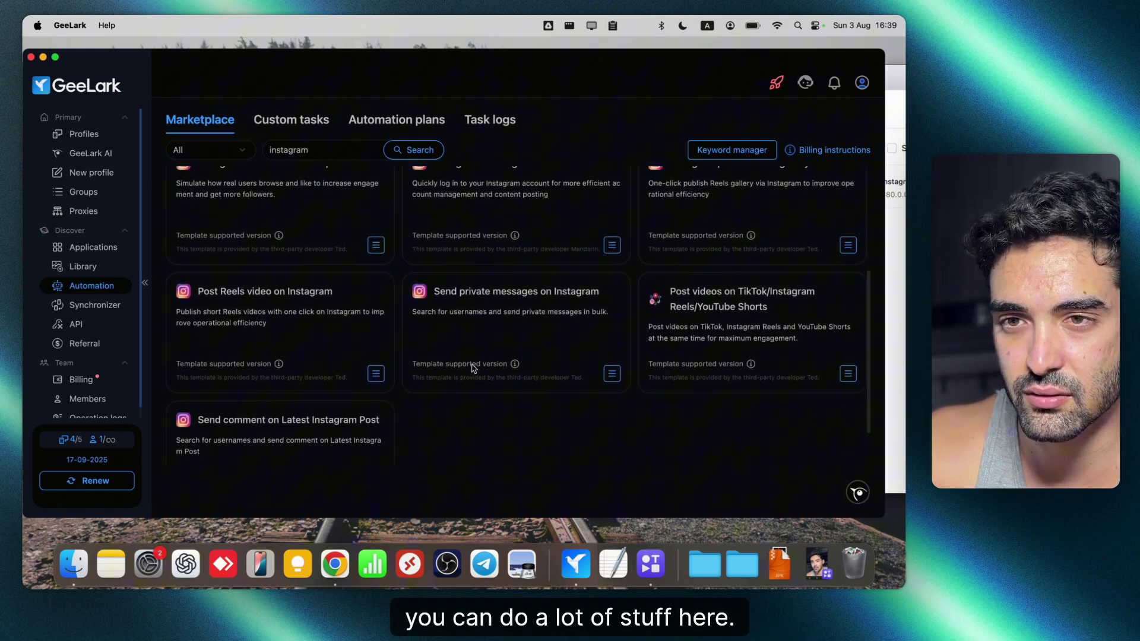
pyautogui.scroll(1, 472, 365)
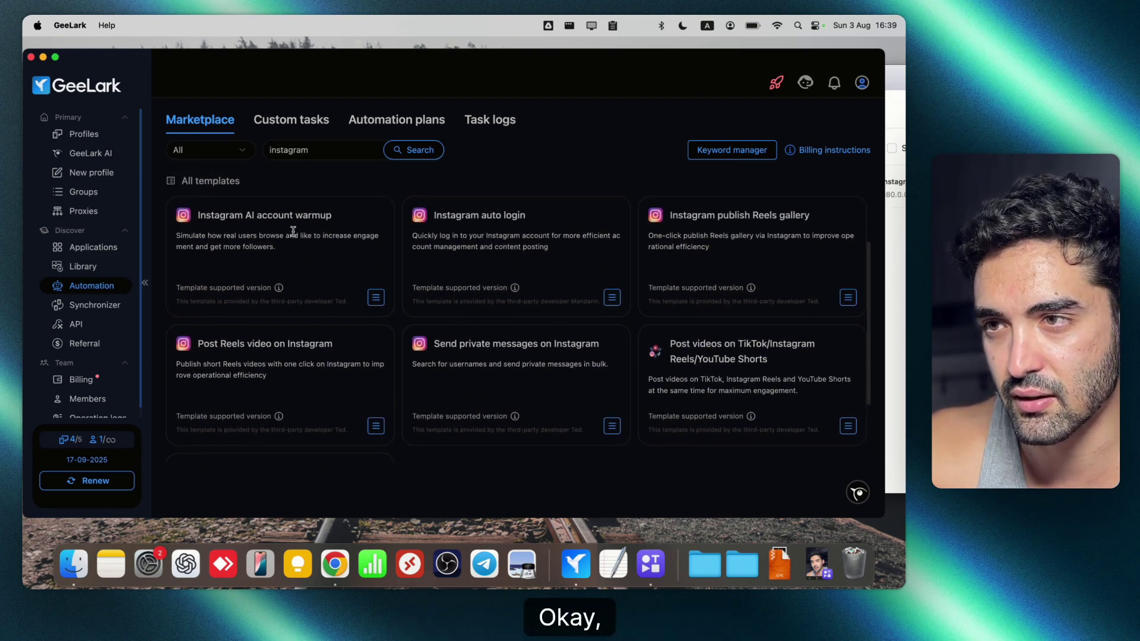
pyautogui.click(269, 233)
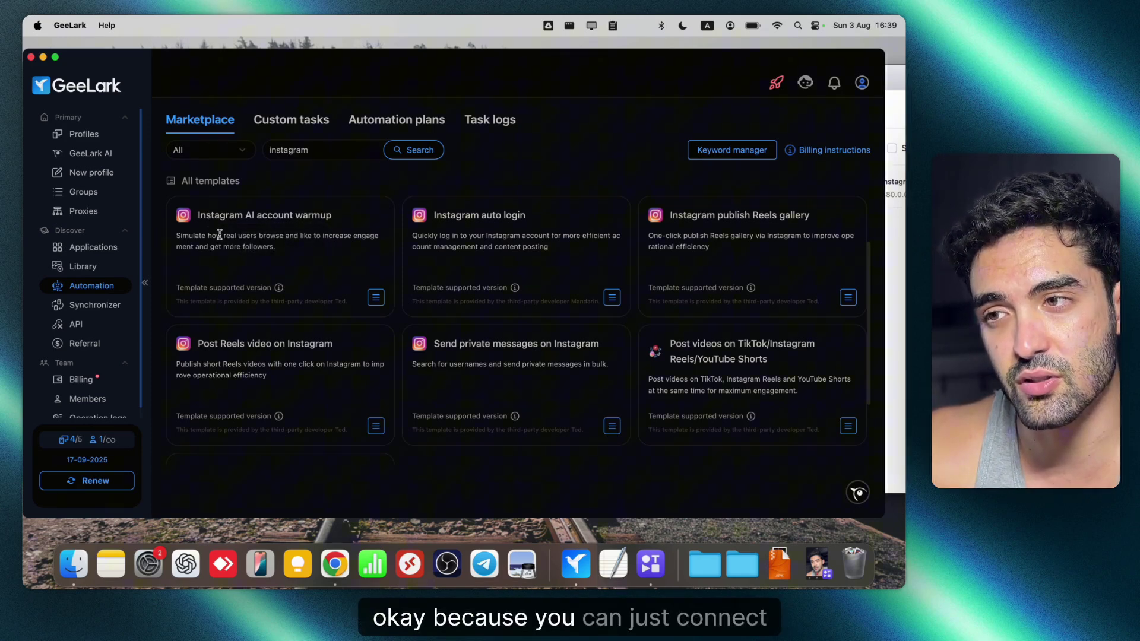
pyautogui.moveTo(575, 553)
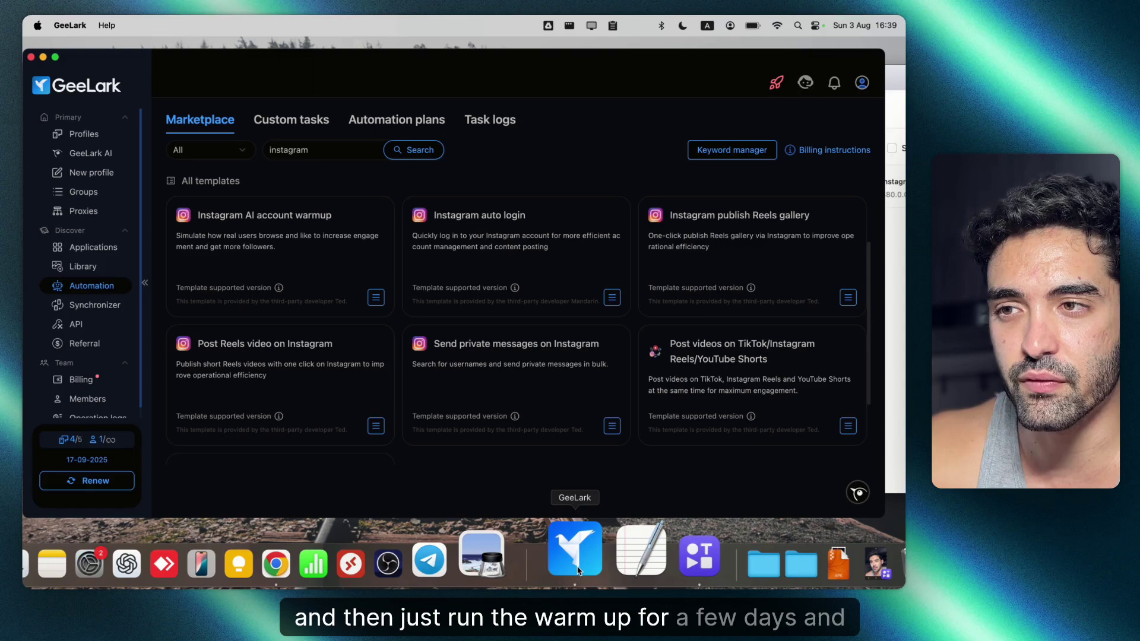
# Step: Bring the GeeLark Phone window forward via Mission Control and open Catalina US1's app drawer
pyautogui.hotkey('ctrl', 'Up')
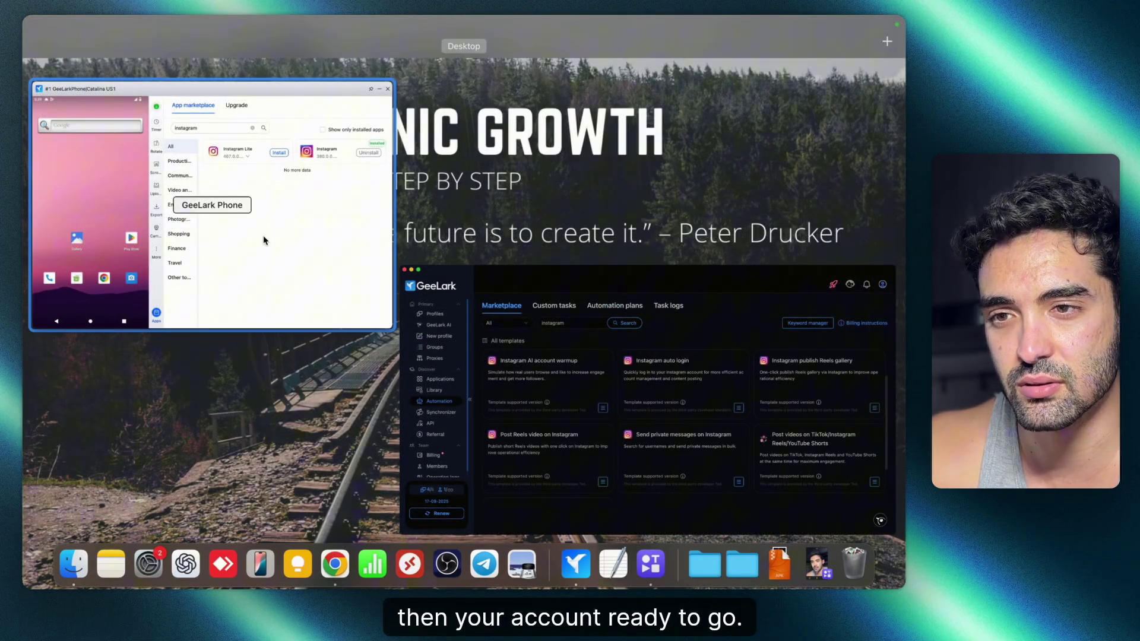
pyautogui.click(262, 235)
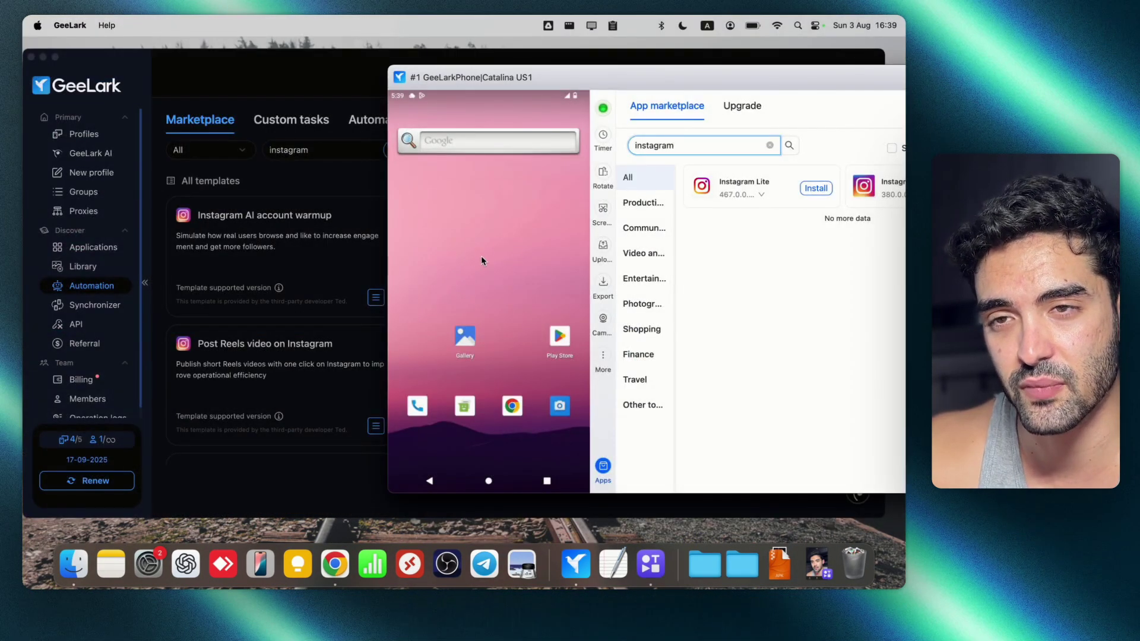
pyautogui.moveTo(481, 255); pyautogui.dragTo(482, 227)
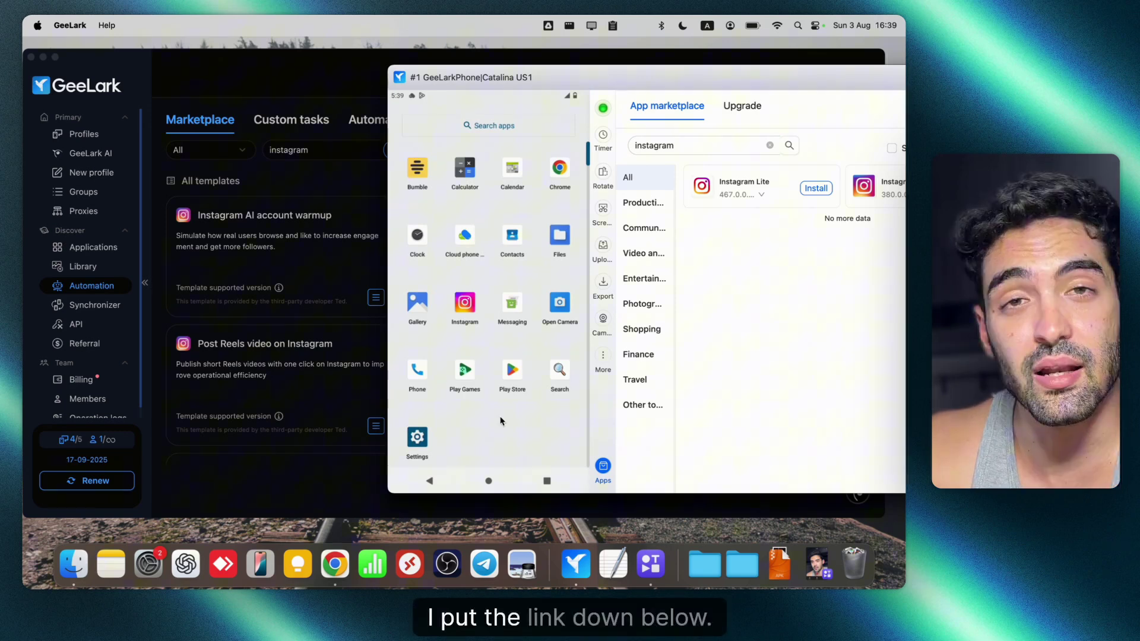